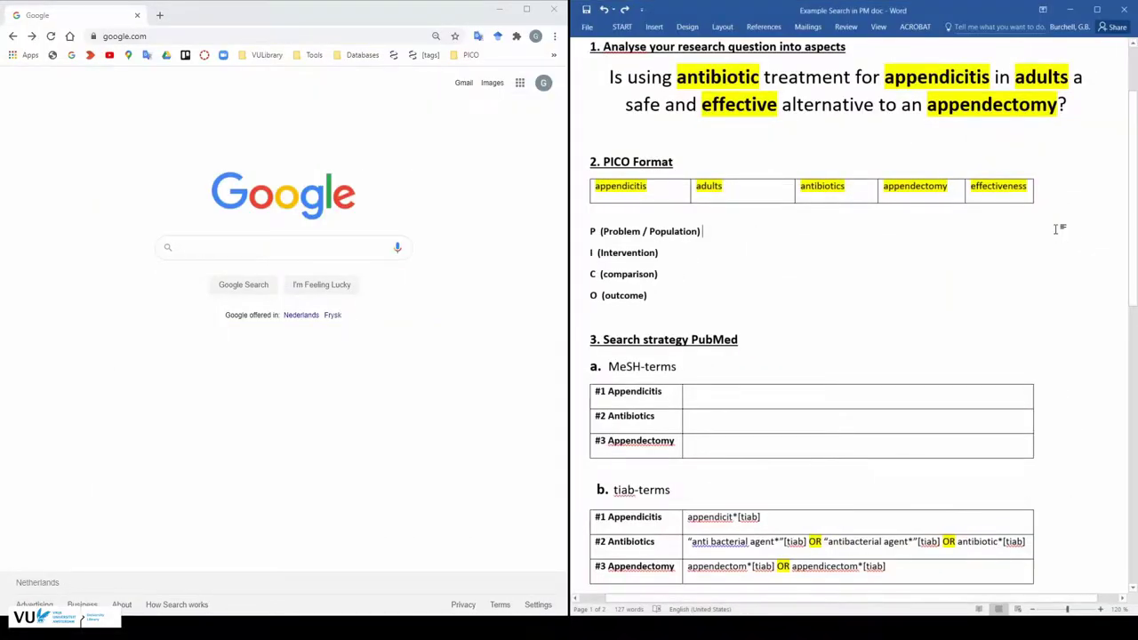
# Step: Move the highlighted terms into the PICO lines: appendicitis / adults under P, antibiotics under I, appendectomy under C, effectiveness under O
pyautogui.press('Return')
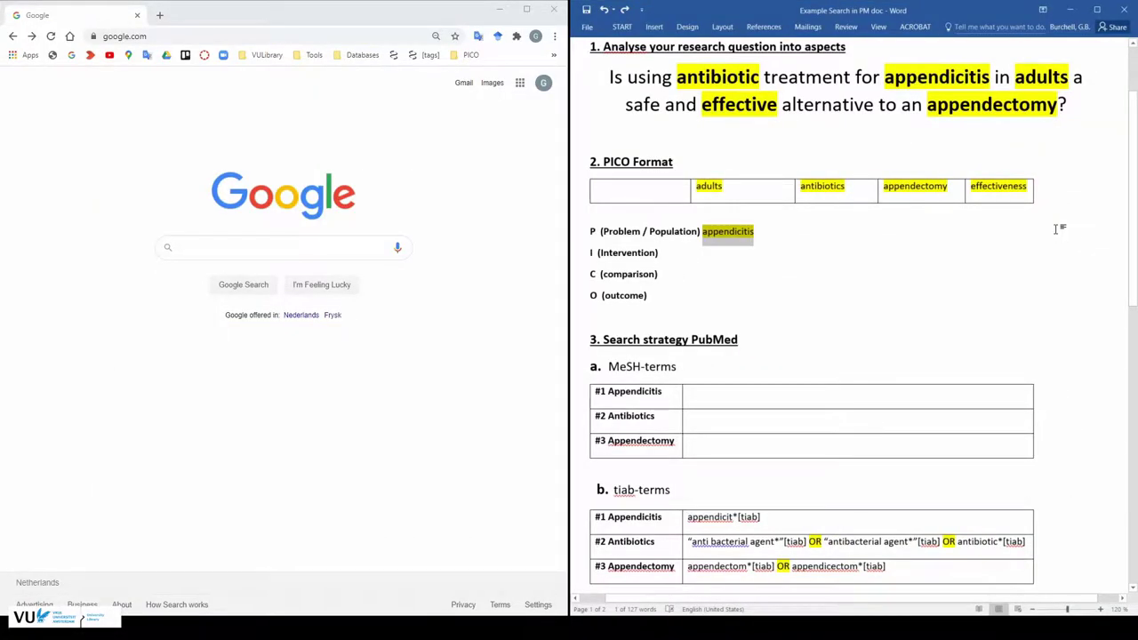
pyautogui.write('/')
pyautogui.press('Return')
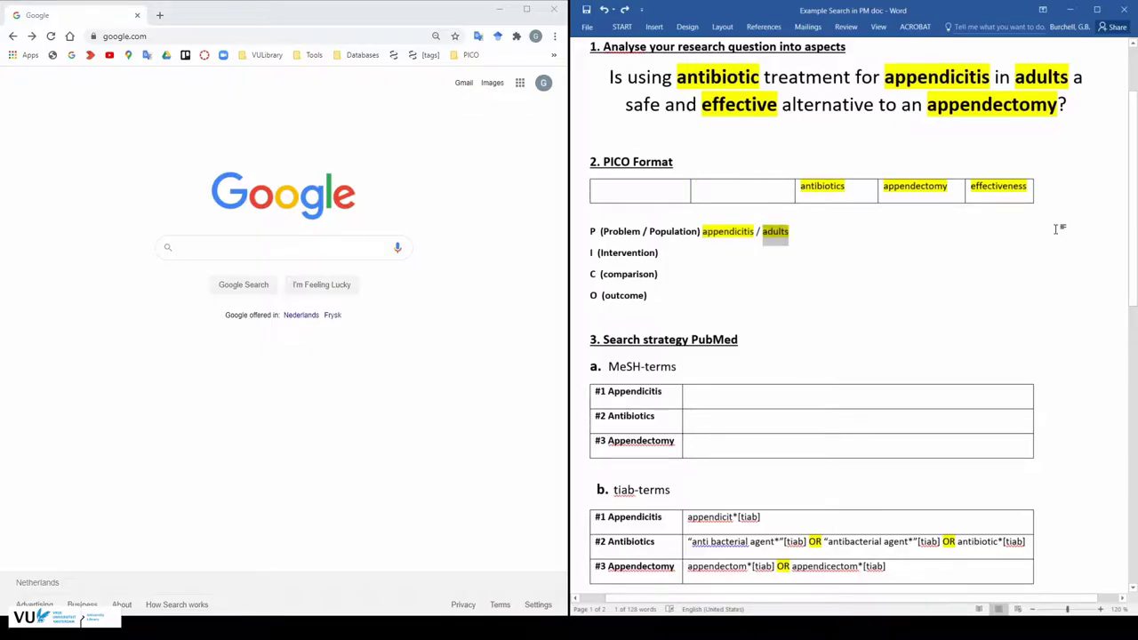
pyautogui.press('Return')
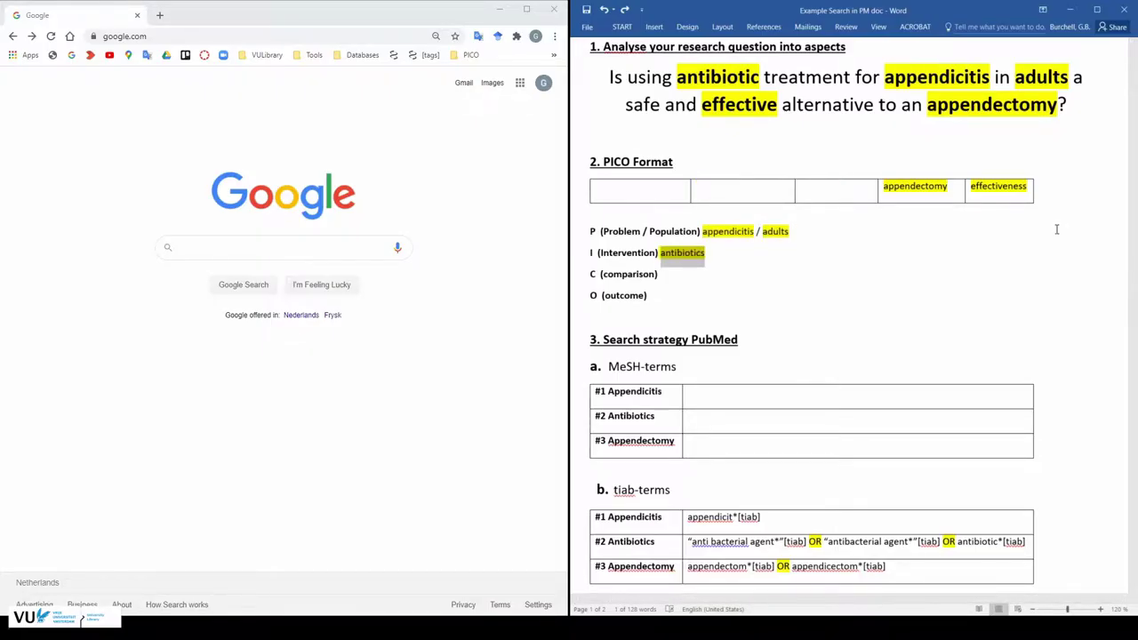
pyautogui.press('Return')
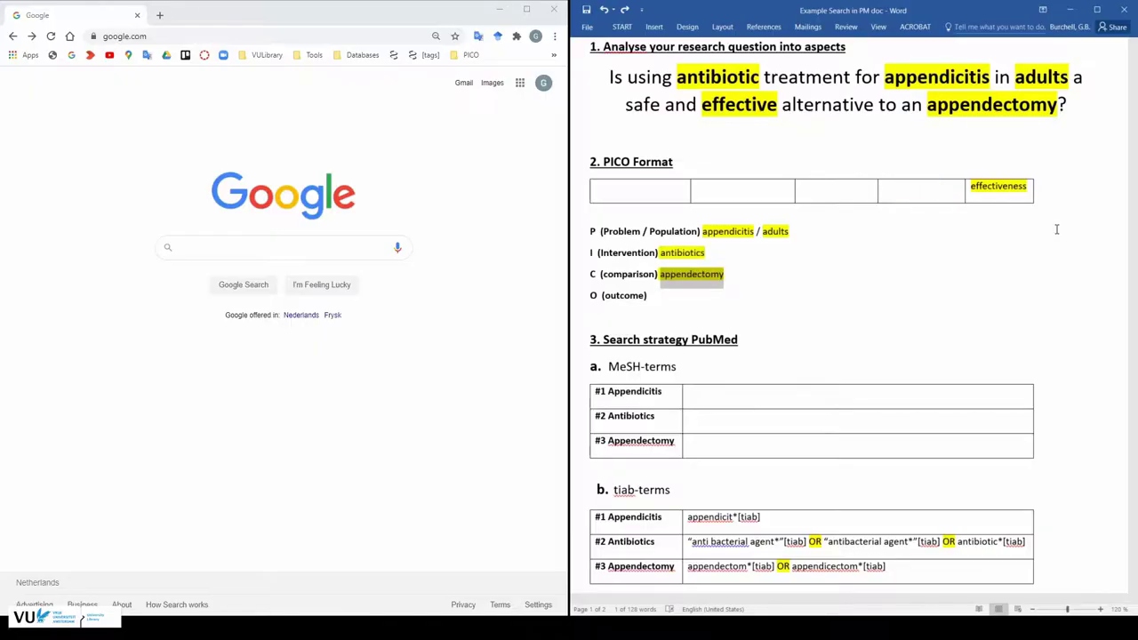
pyautogui.press('Return')
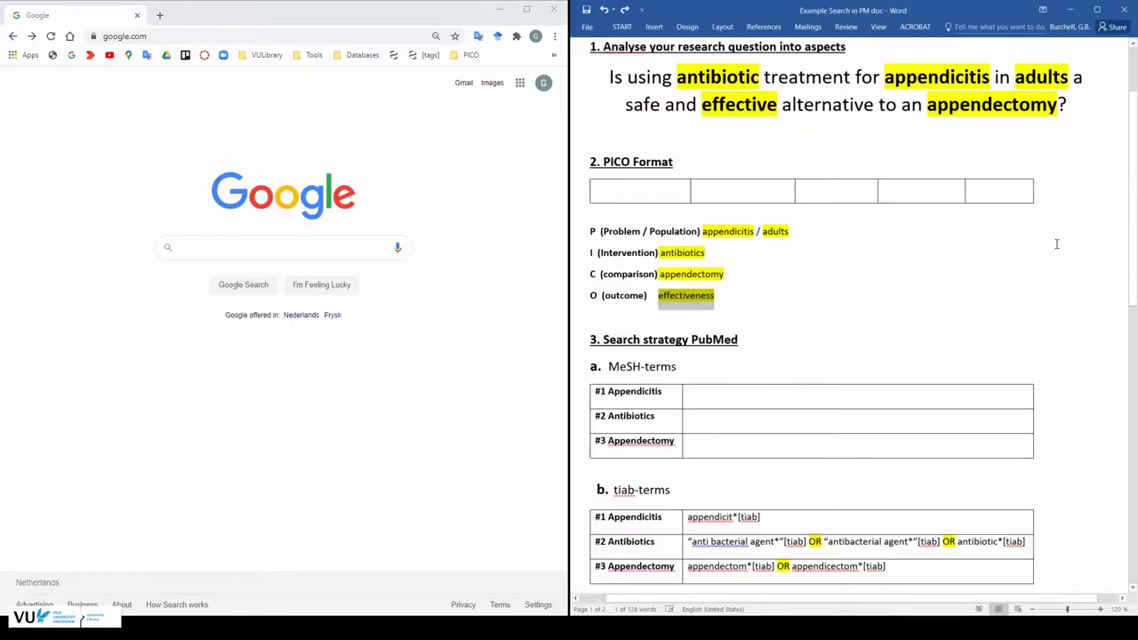
pyautogui.click(1047, 285)
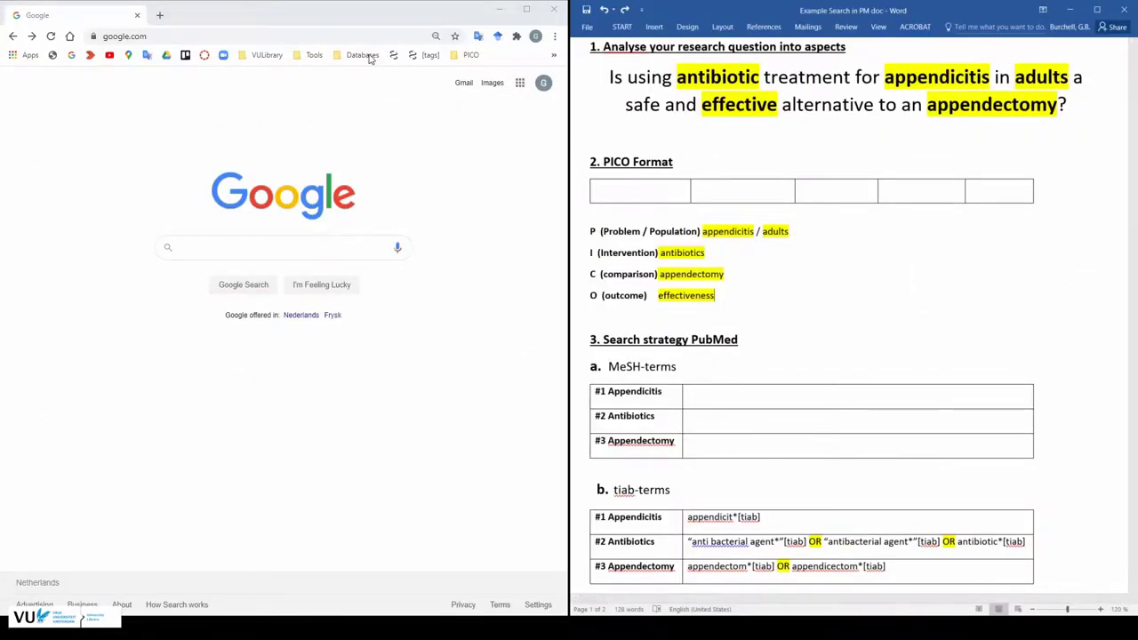
# Step: Switch to the browser, open PubMed and go to its MeSH Database
pyautogui.click(329, 40)
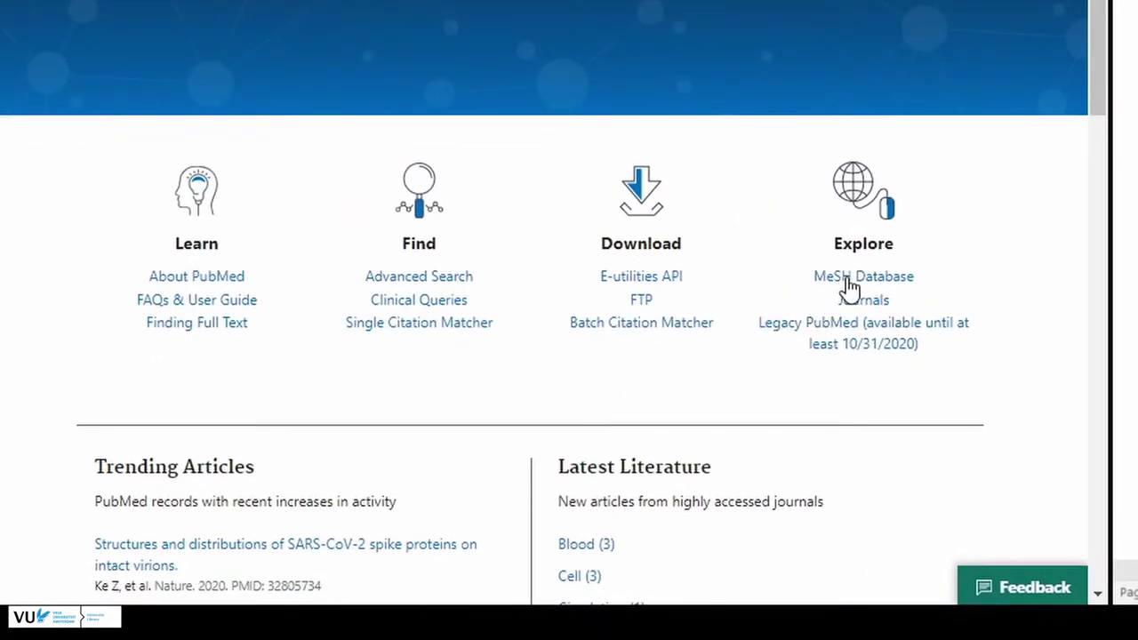
pyautogui.click(849, 281)
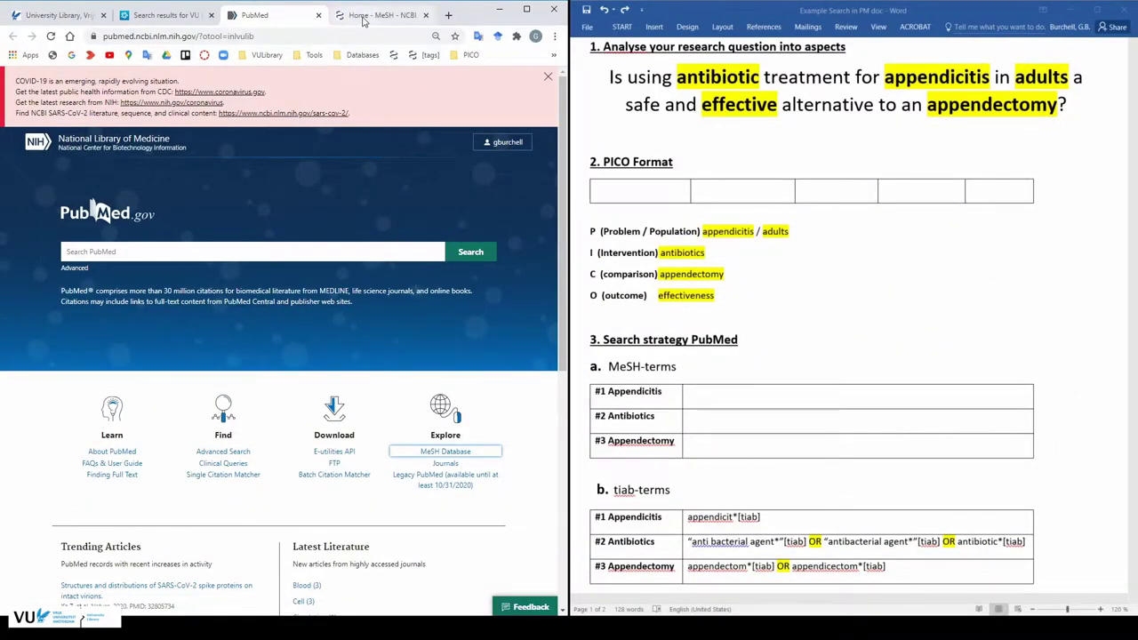
pyautogui.click(363, 16)
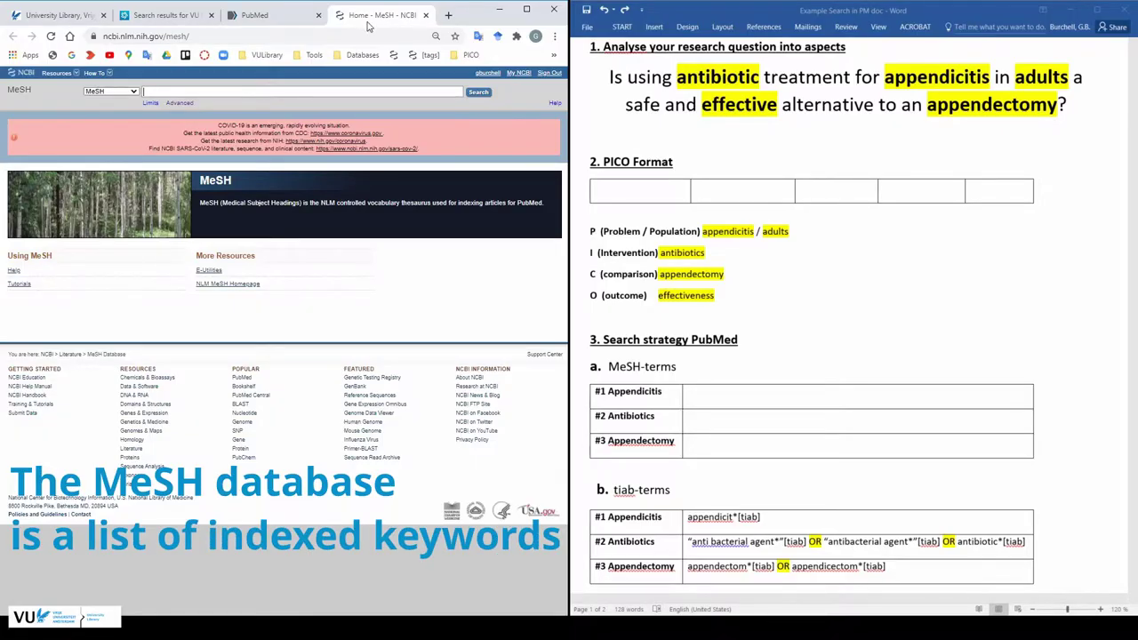
# Step: Search the MeSH database for "Appendicitis", copied from the #1 row of the document's MeSH-terms table
pyautogui.click(647, 399)
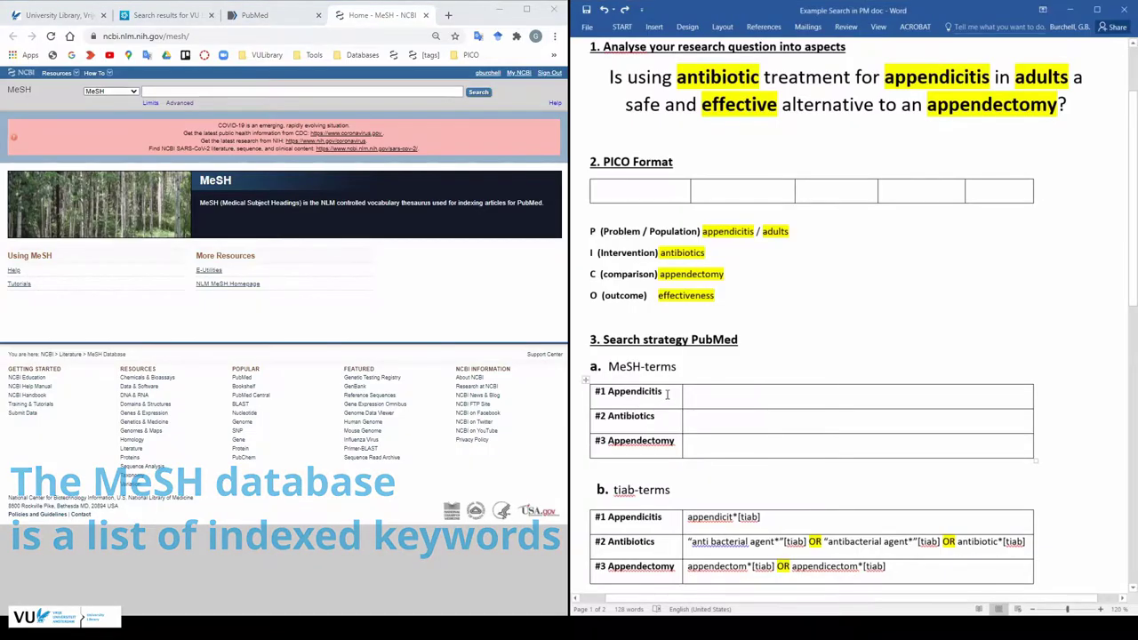
pyautogui.moveTo(662, 396); pyautogui.dragTo(610, 398)
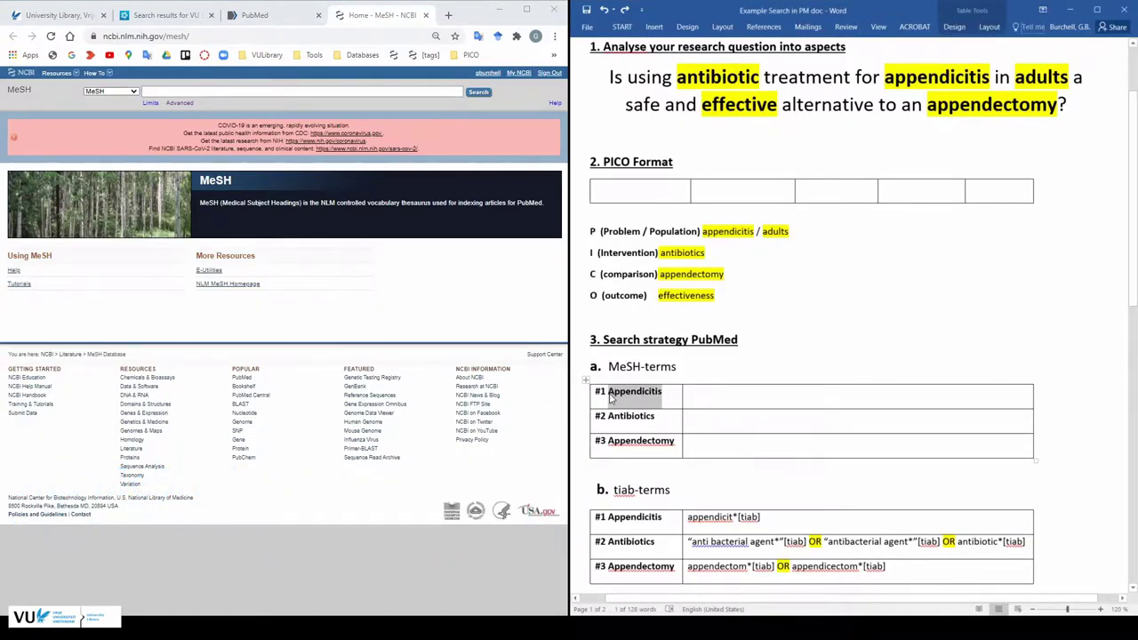
pyautogui.hotkey('ctrl', 'c')
pyautogui.click(367, 92)
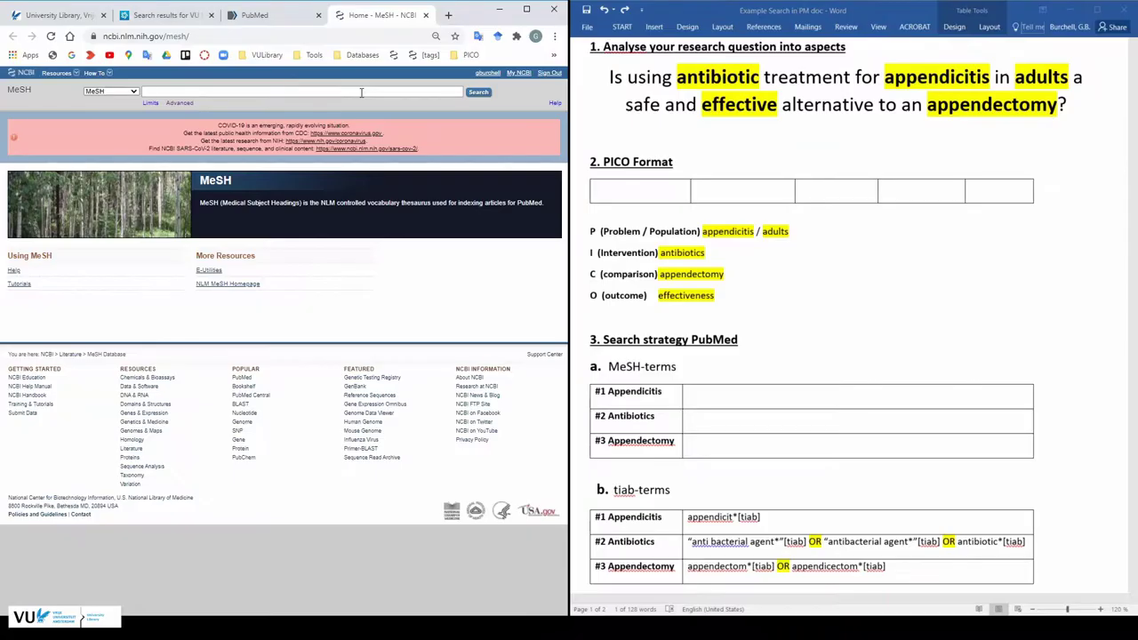
pyautogui.hotkey('ctrl', 'v')
pyautogui.click(478, 95)
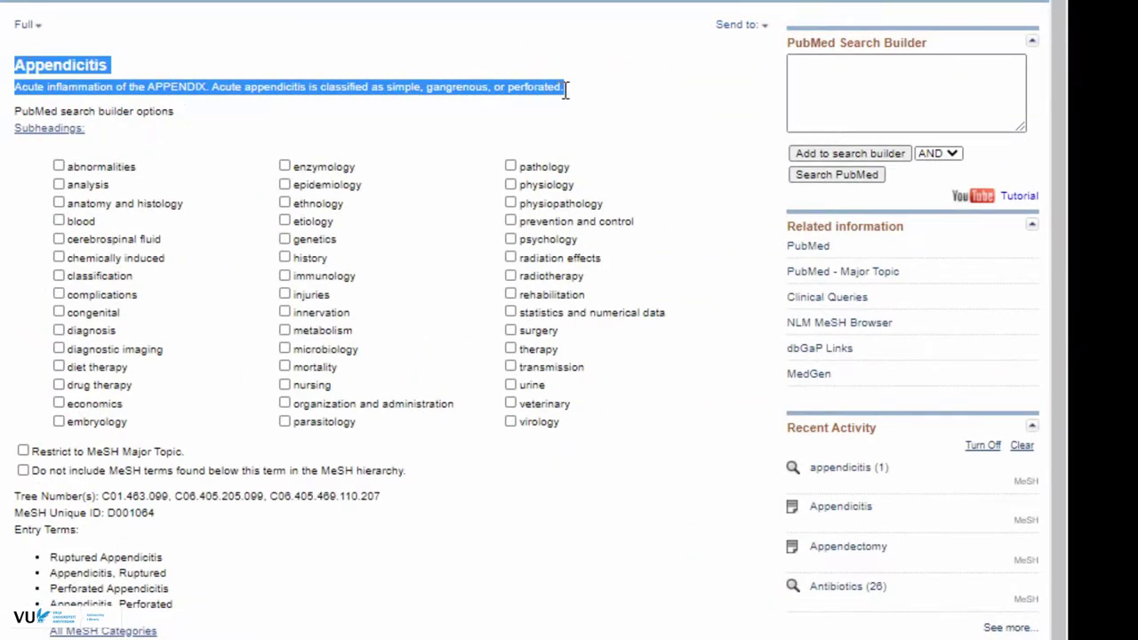
# Step: Review the Appendicitis record down to its category trees and add the term to the PubMed Search Builder
pyautogui.scroll(-2, 573, 100)
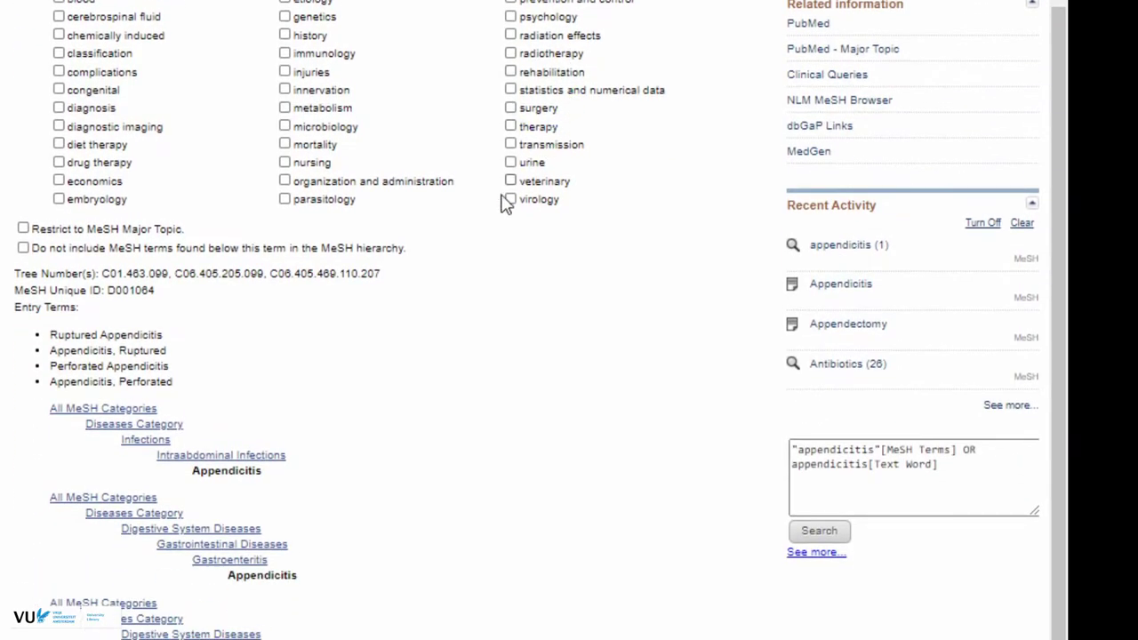
pyautogui.scroll(-1, 378, 533)
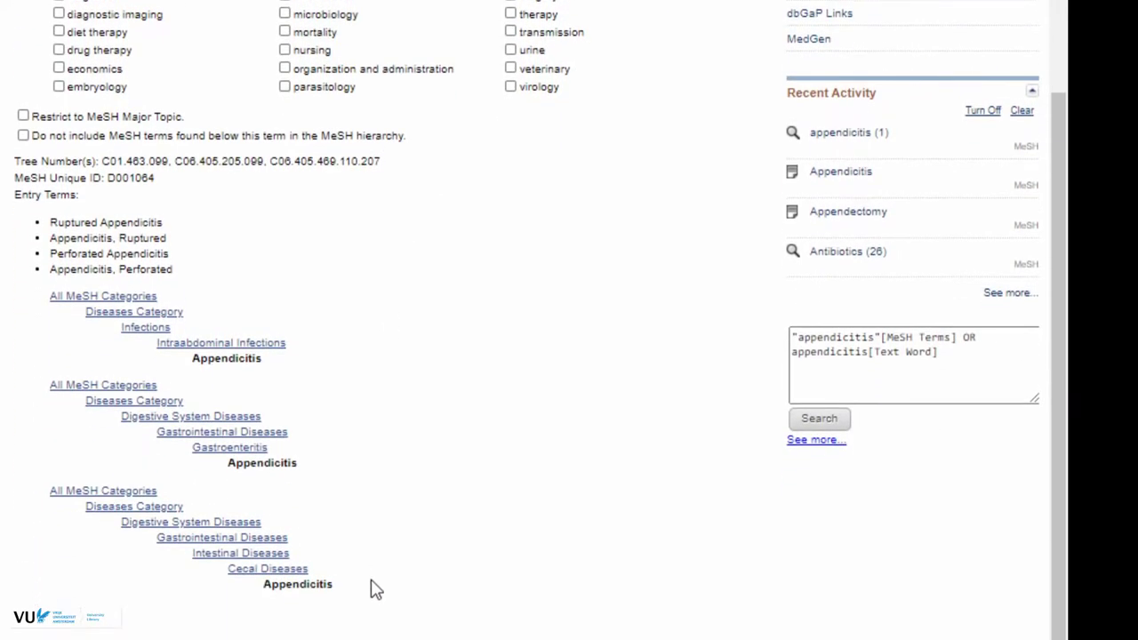
pyautogui.moveTo(356, 586); pyautogui.dragTo(51, 297)
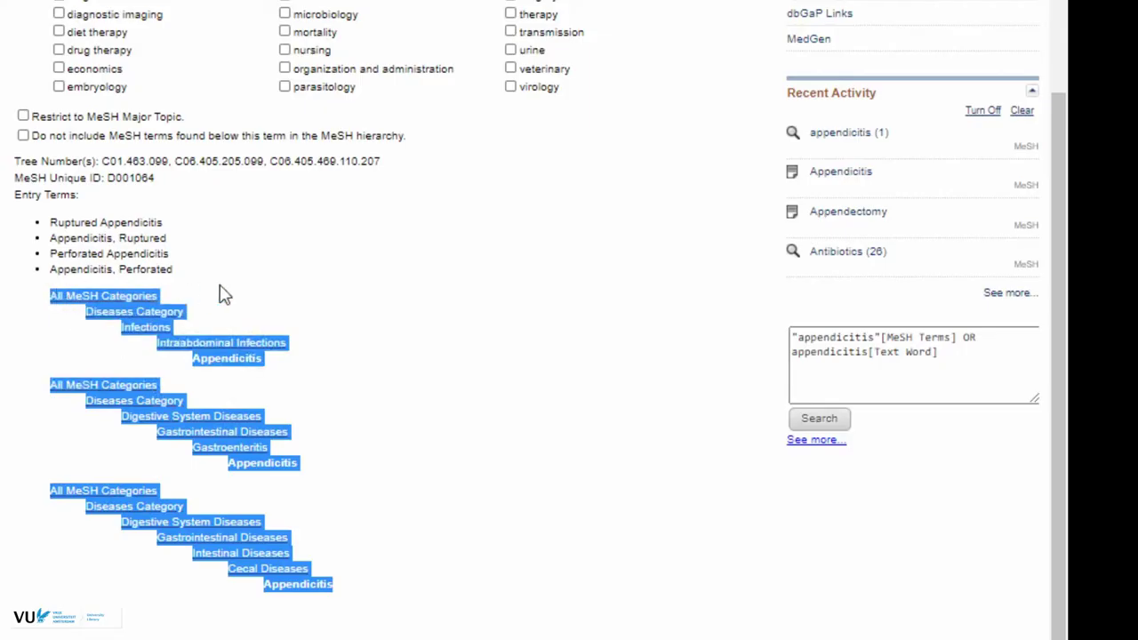
pyautogui.click(513, 333)
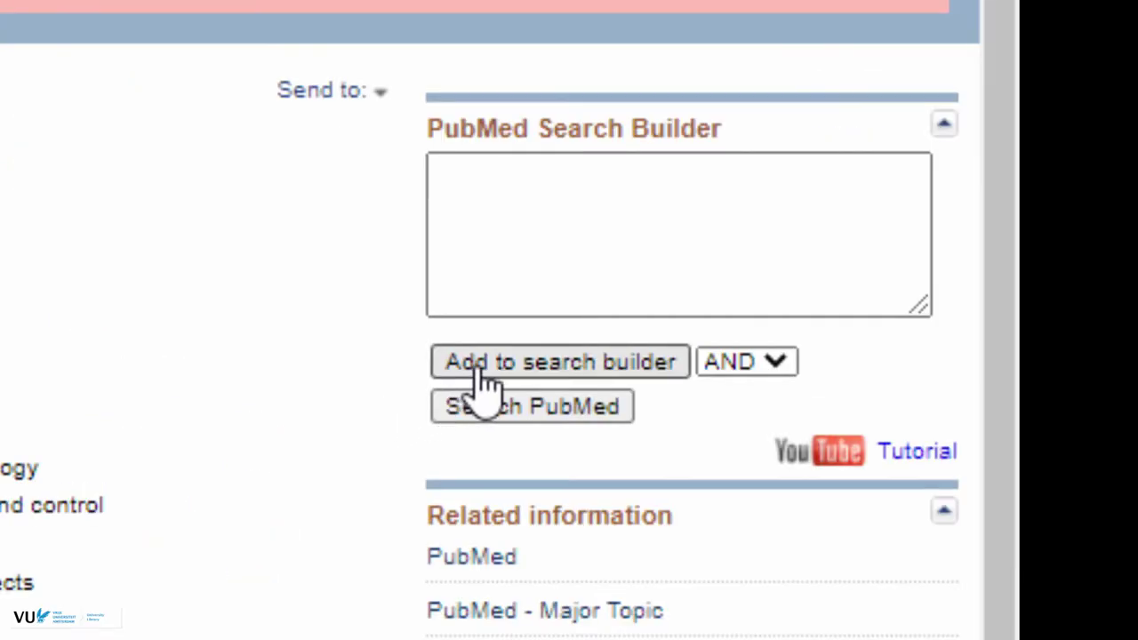
pyautogui.click(484, 378)
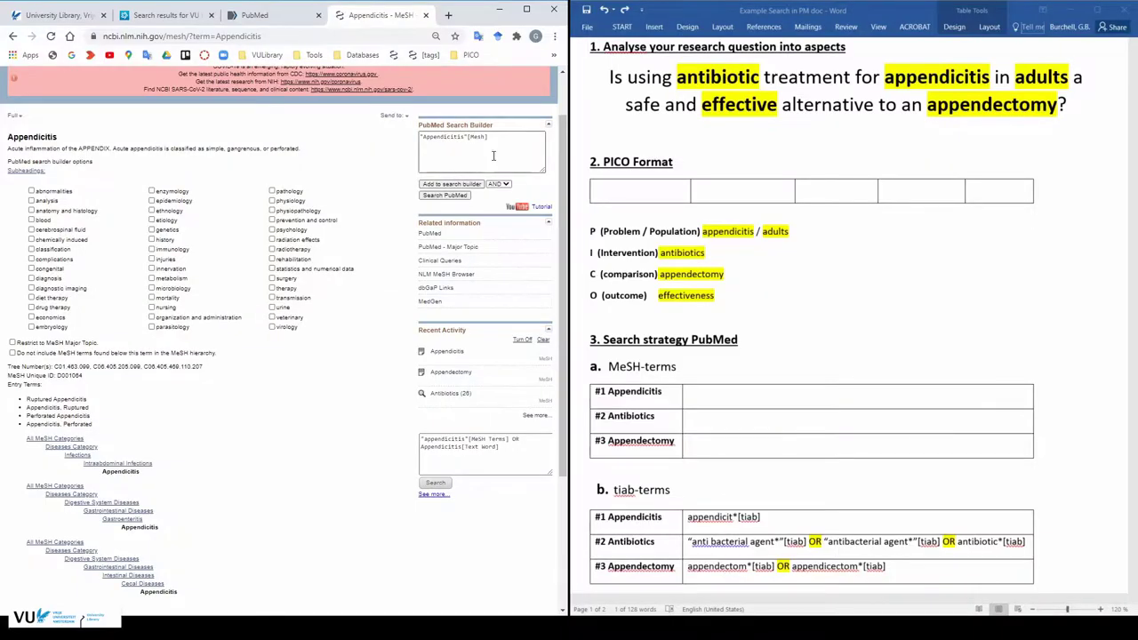
# Step: Copy the query "Appendicitis"[Mesh] into the #1 Appendicitis row of the Word document's MeSH-terms table
pyautogui.moveTo(736, 238); pyautogui.dragTo(445, 214)
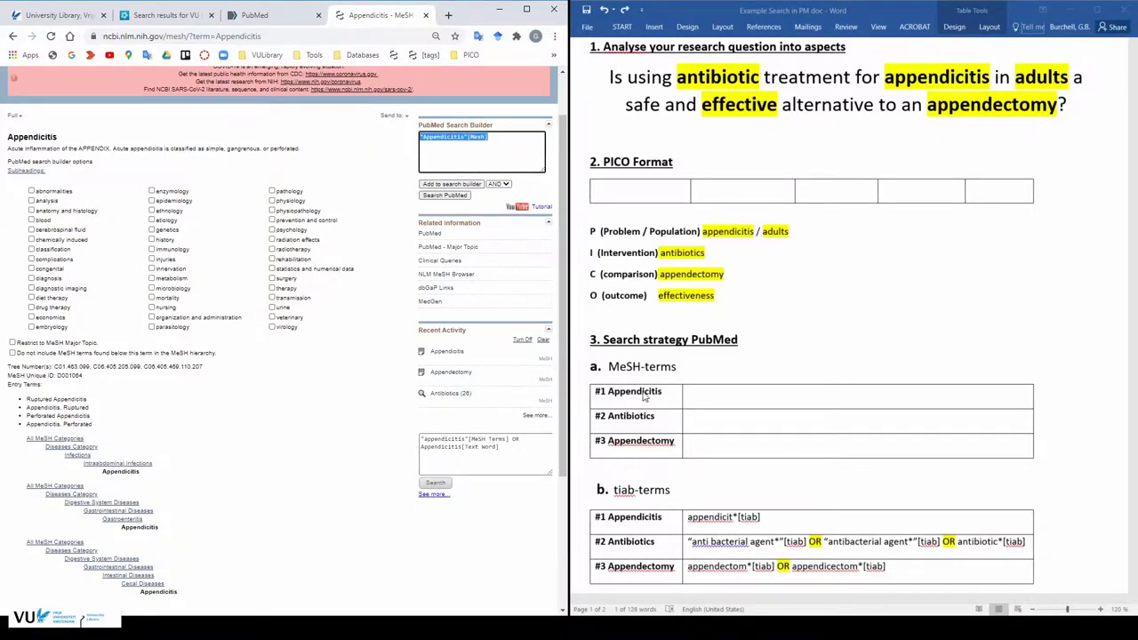
pyautogui.click(701, 397)
pyautogui.hotkey('ctrl', 'v')
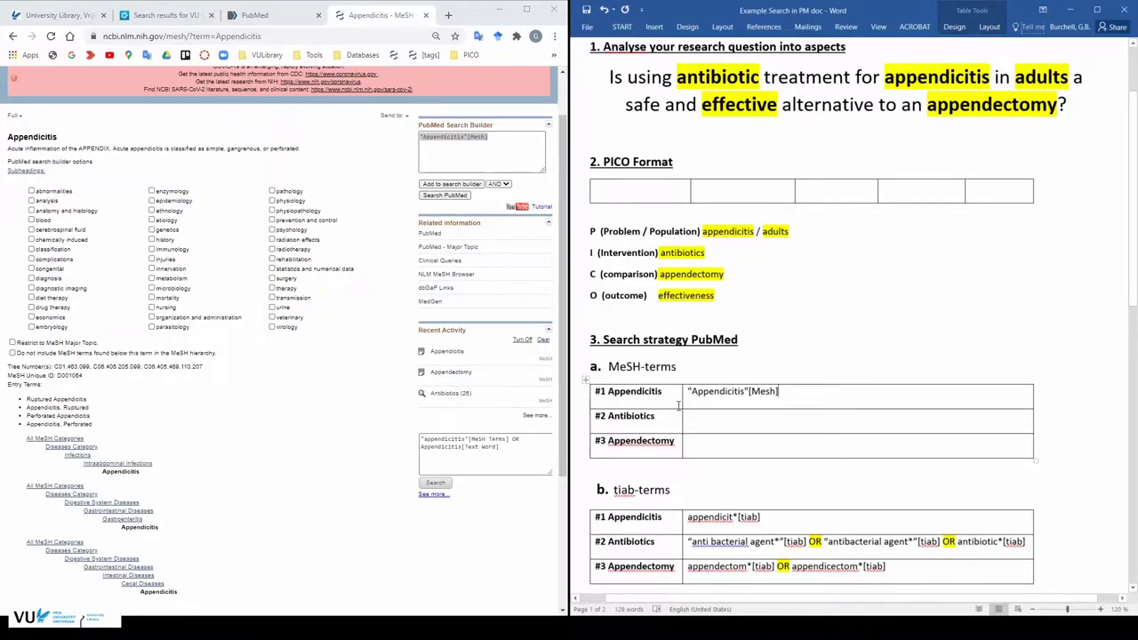
# Step: Search the MeSH database for "Antibiotics", copied from the #2 row of the MeSH-terms table
pyautogui.moveTo(659, 416); pyautogui.dragTo(610, 420)
pyautogui.scroll(1, 391, 233)
pyautogui.moveTo(274, 92); pyautogui.dragTo(128, 96)
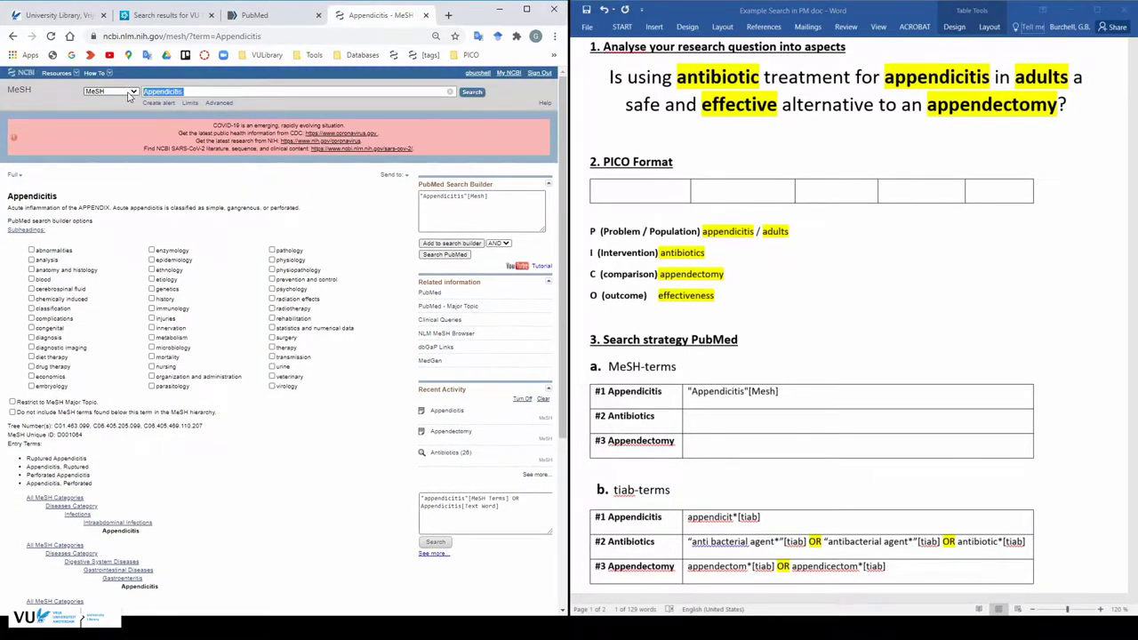
pyautogui.hotkey('ctrl', 'v')
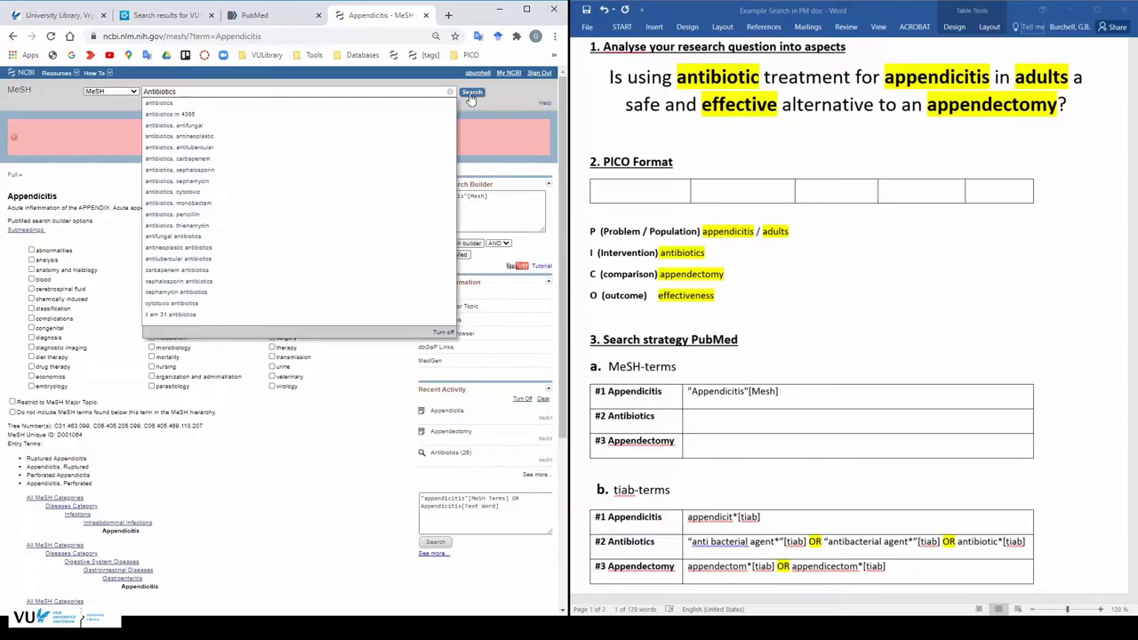
pyautogui.click(471, 93)
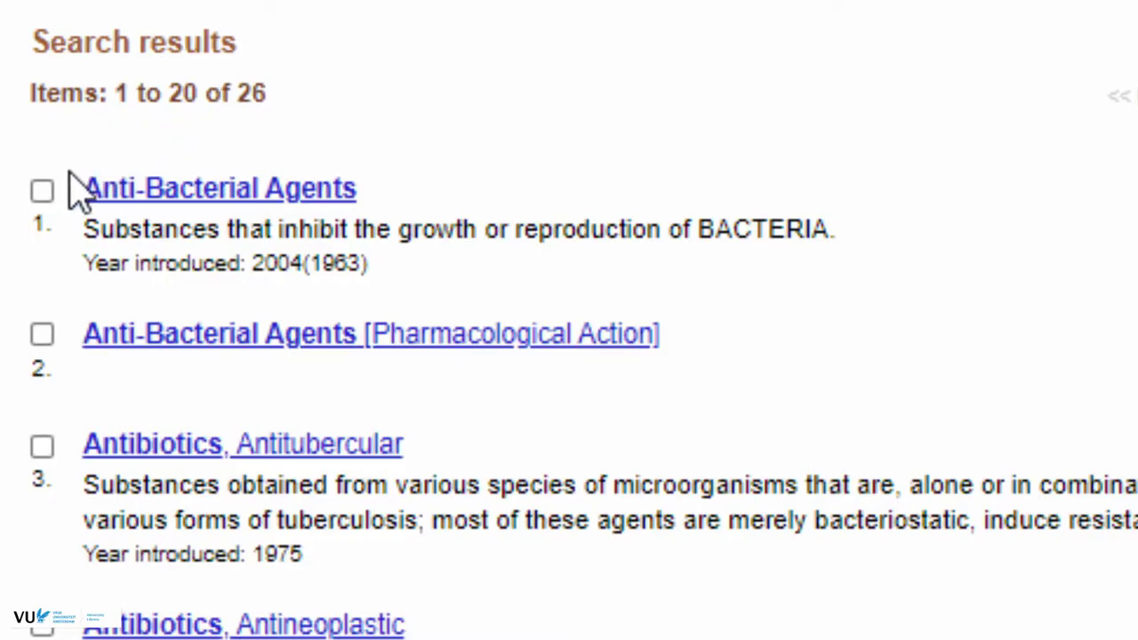
# Step: Combine Anti-Bacterial Agents and Anti-Bacterial Agents [Pharmacological Action] with OR in the PubMed Search Builder and copy the query
pyautogui.click(41, 190)
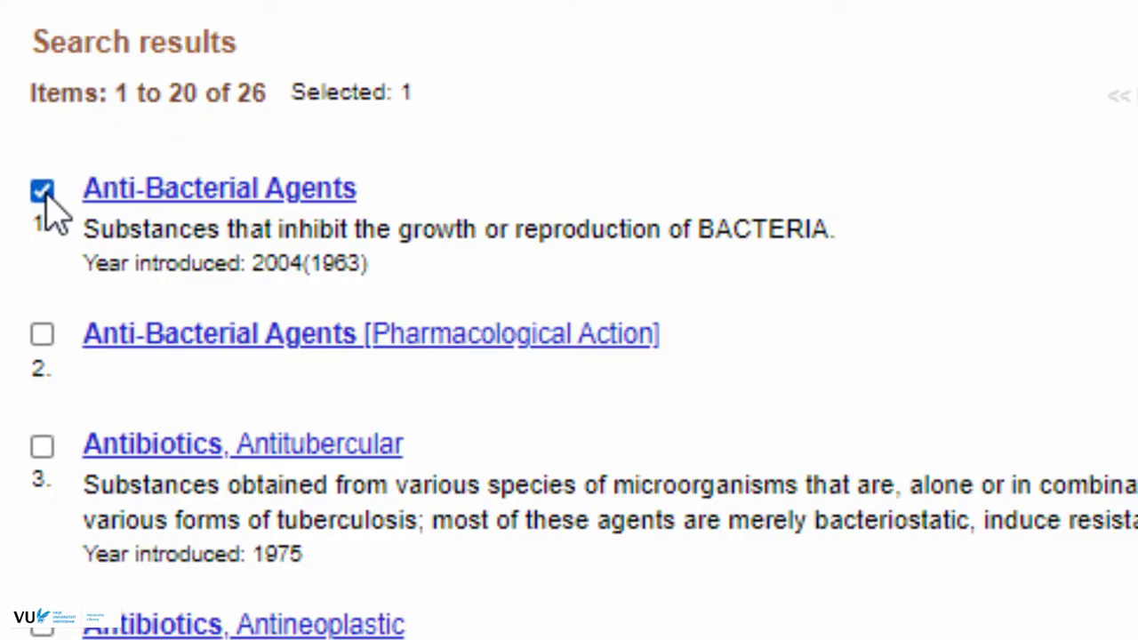
pyautogui.click(49, 345)
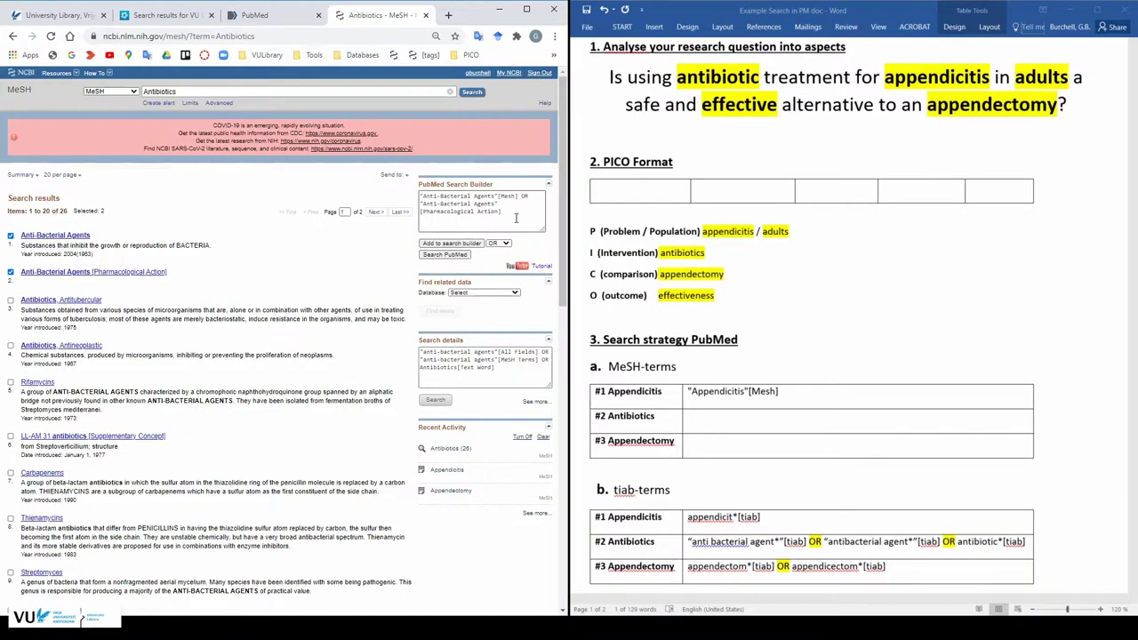
pyautogui.moveTo(829, 295); pyautogui.dragTo(451, 182)
# Step: Paste the Anti-Bacterial Agents query into the #2 Antibiotics row of the MeSH-terms table, remove its leading indent and highlight OR in yellow
pyautogui.click(716, 425)
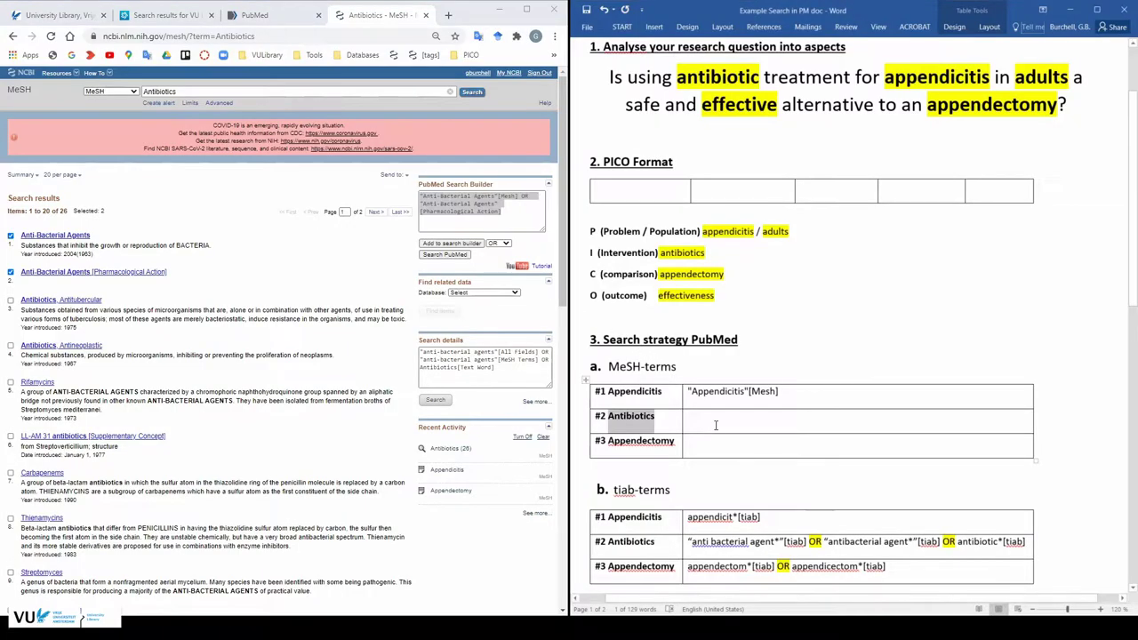
pyautogui.hotkey('ctrl', 'v')
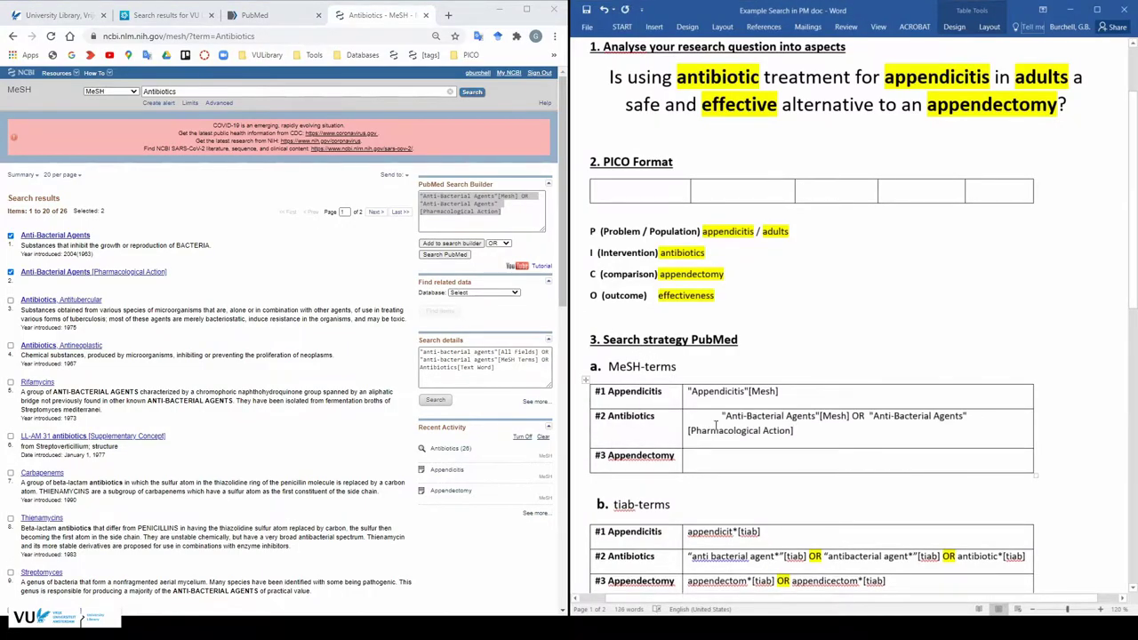
pyautogui.press('BackSpace')
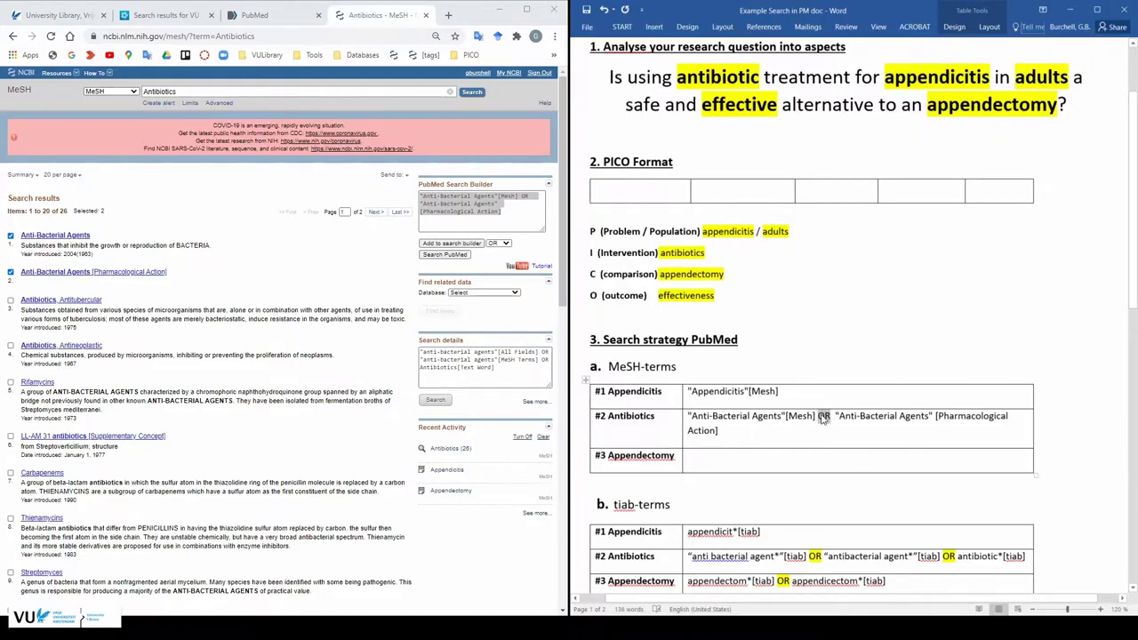
pyautogui.hotkey('ctrl', 'shift', 'v')
# Step: Search the MeSH database for "Appendectomy", copied from the #3 row of the MeSH-terms table
pyautogui.moveTo(672, 458); pyautogui.dragTo(609, 457)
pyautogui.hotkey('ctrl', 'c')
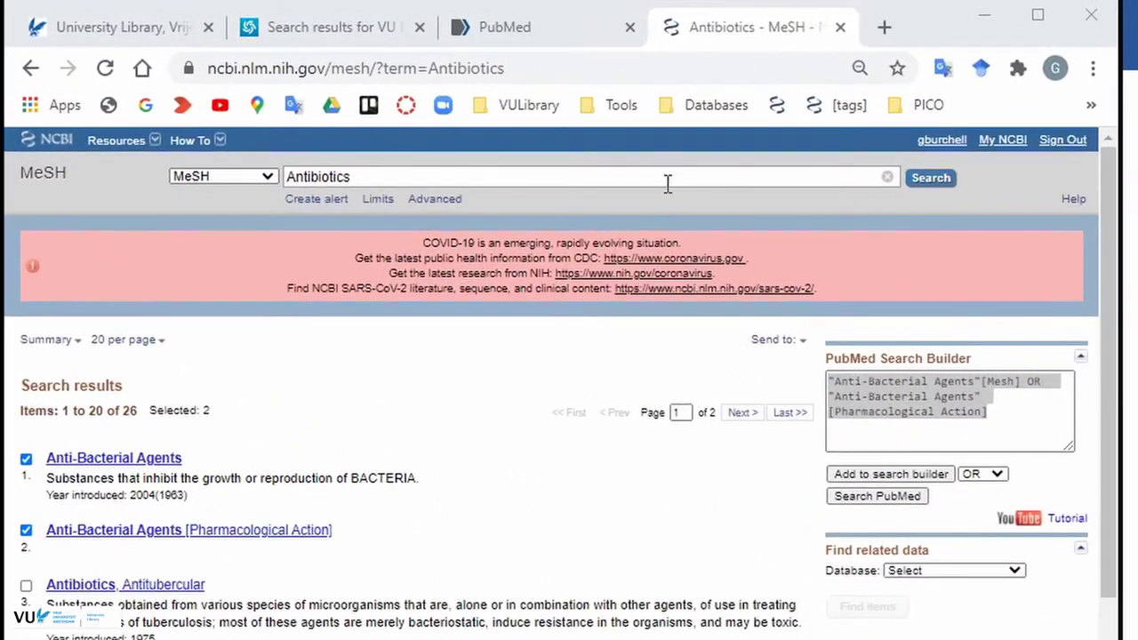
pyautogui.click(462, 126)
pyautogui.hotkey('ctrl', 'a')
pyautogui.hotkey('ctrl', 'v')
pyautogui.click(921, 193)
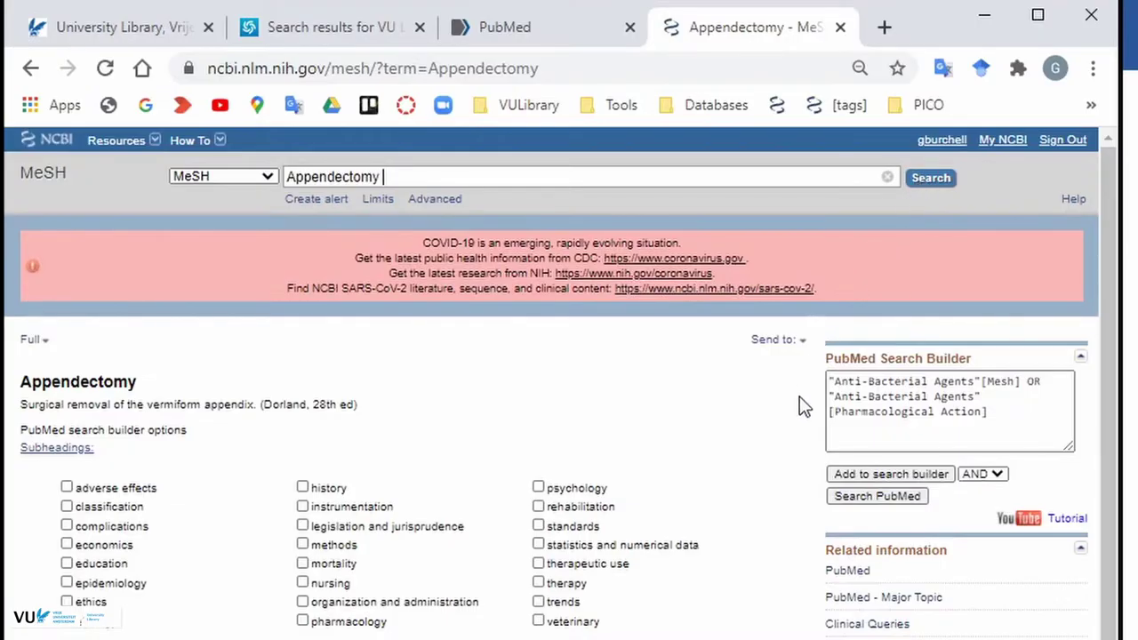
# Step: Clear the old query from the PubMed Search Builder and add "Appendectomy"[Mesh] to it
pyautogui.moveTo(1030, 430); pyautogui.dragTo(808, 385)
pyautogui.press('BackSpace')
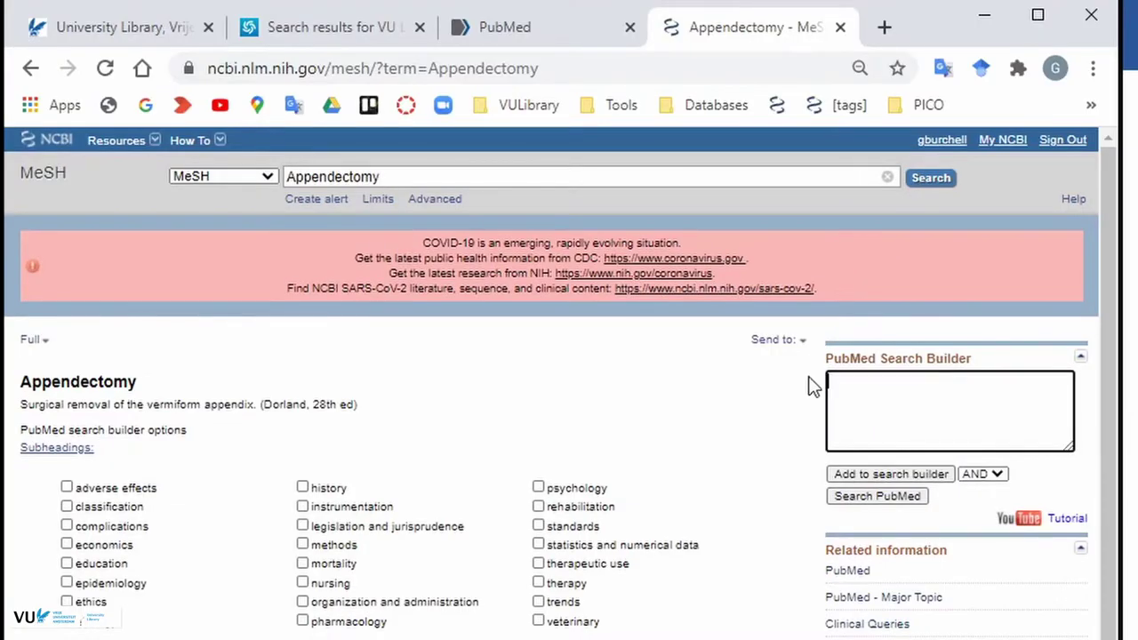
pyautogui.click(871, 475)
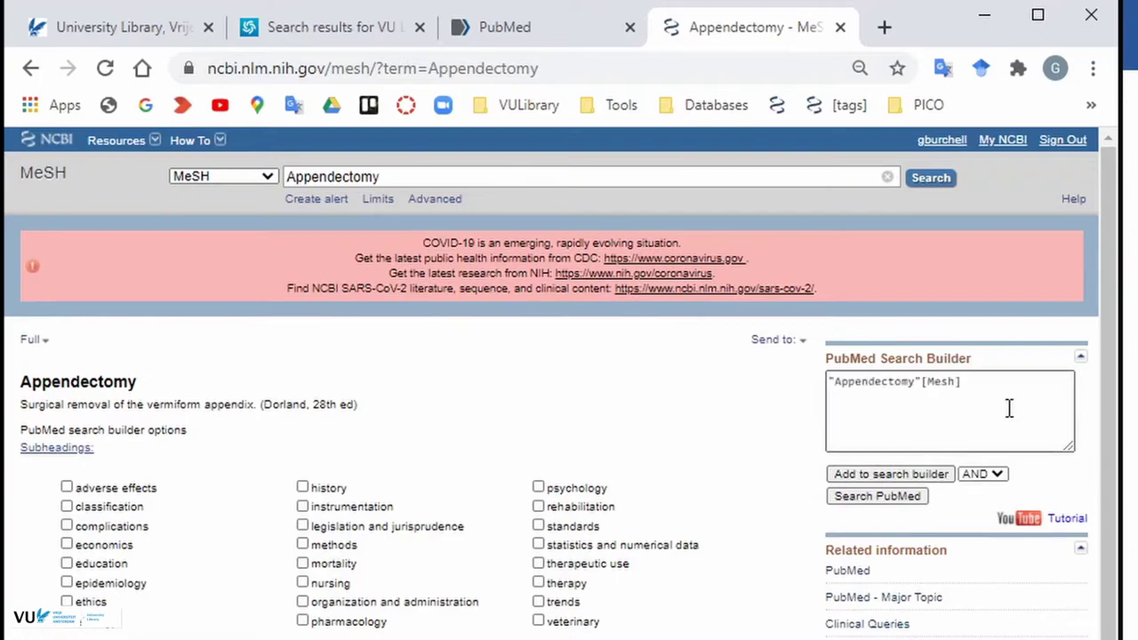
# Step: Copy the query "Appendectomy"[Mesh] into the #3 Appendectomy row of the Word document's MeSH-terms table
pyautogui.moveTo(1009, 408); pyautogui.dragTo(811, 395)
pyautogui.hotkey('ctrl', 'c')
pyautogui.press('super+Left')
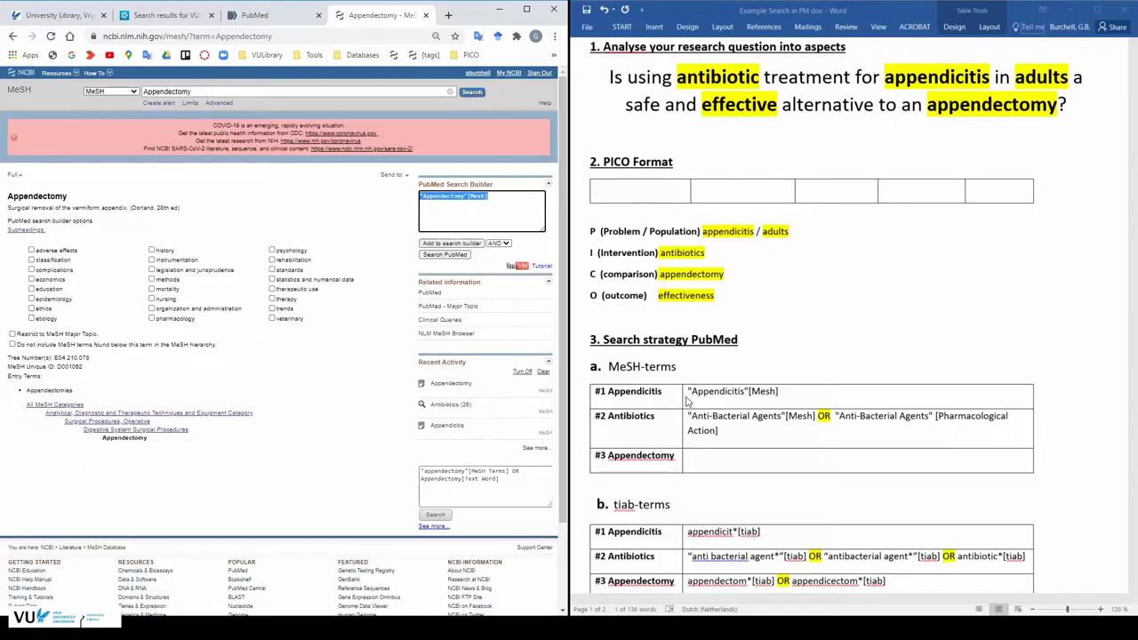
pyautogui.click(711, 461)
pyautogui.hotkey('ctrl', 'v')
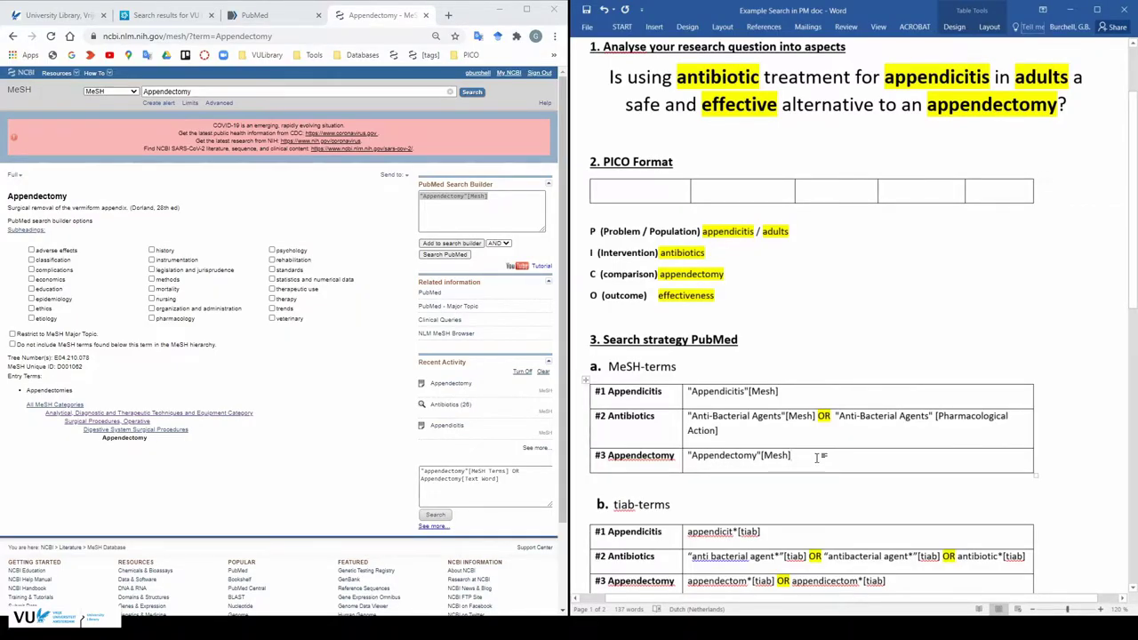
pyautogui.scroll(-1, 816, 457)
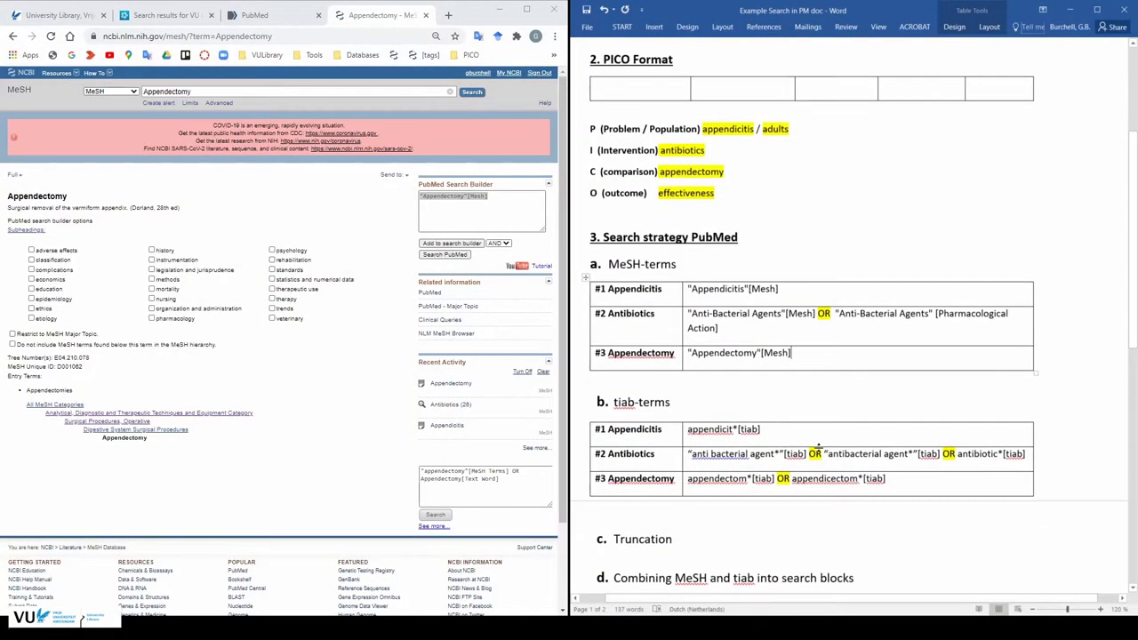
# Step: Bring the combined search blocks in section d into view and open the PubMed Advanced Search Builder in the browser
pyautogui.scroll(-3, 819, 447)
pyautogui.scroll(-3, 818, 447)
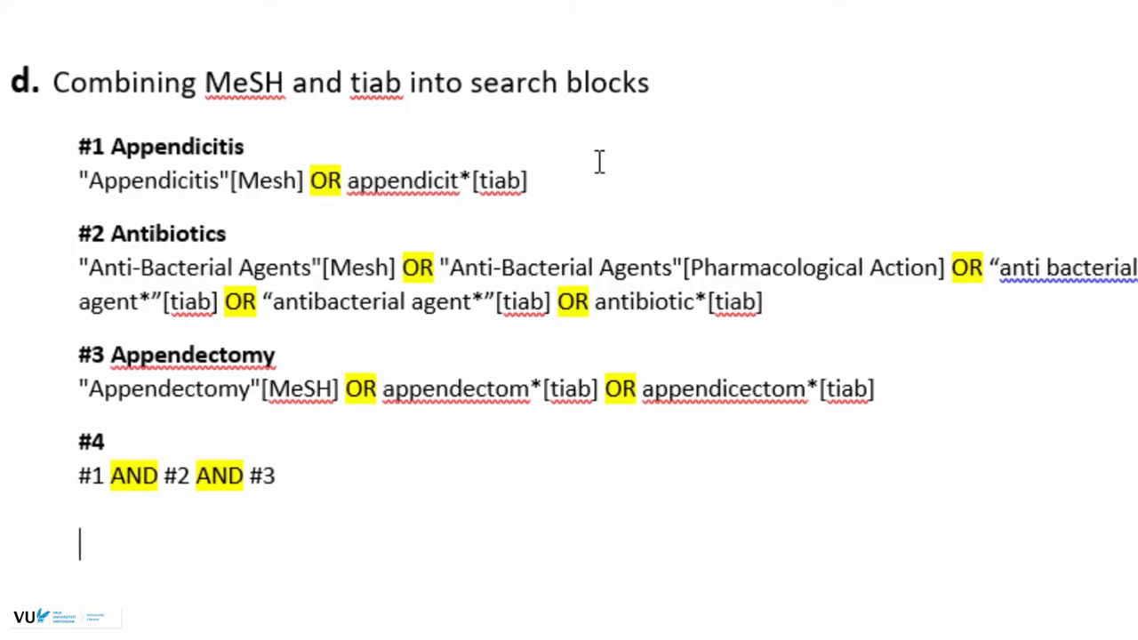
pyautogui.moveTo(528, 181); pyautogui.dragTo(44, 190)
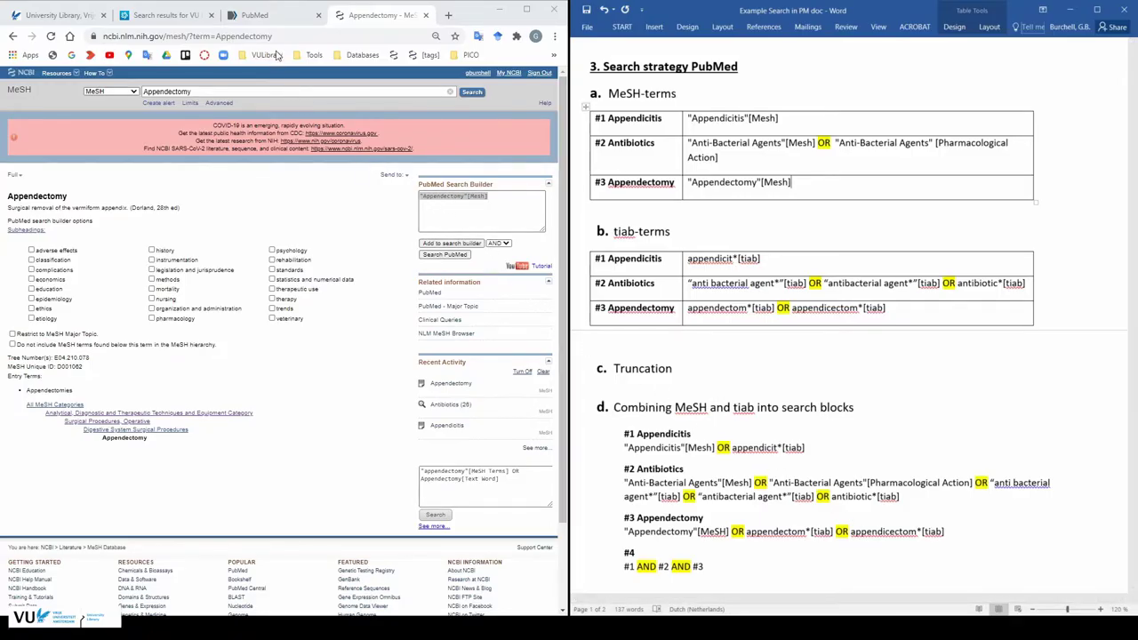
pyautogui.click(264, 17)
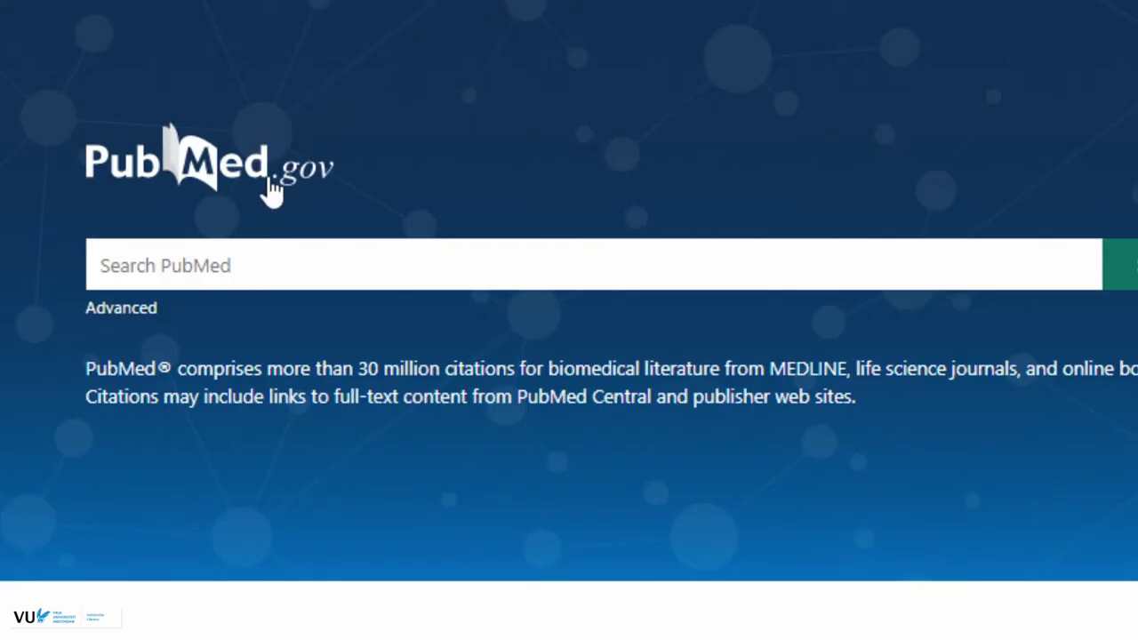
pyautogui.click(140, 318)
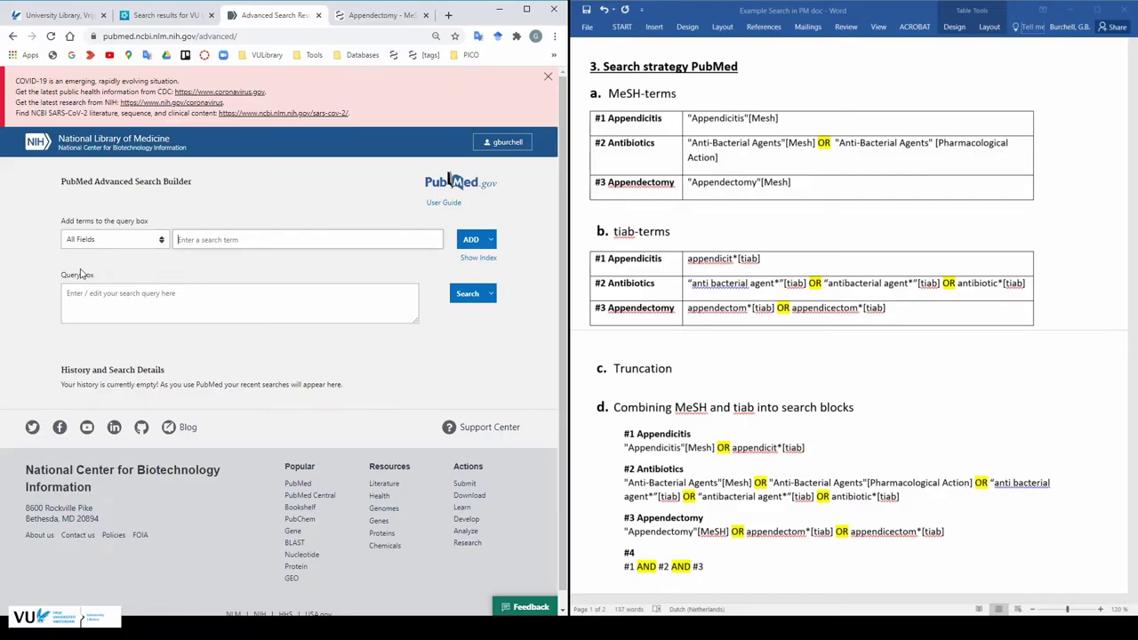
# Step: Copy the #1 Appendicitis block, "Appendicitis"[Mesh] OR appendicit*[tiab], from the Word document into PubMed's query box and add it to the search history
pyautogui.click(791, 181)
pyautogui.moveTo(810, 451); pyautogui.dragTo(623, 454)
pyautogui.hotkey('ctrl', 'c')
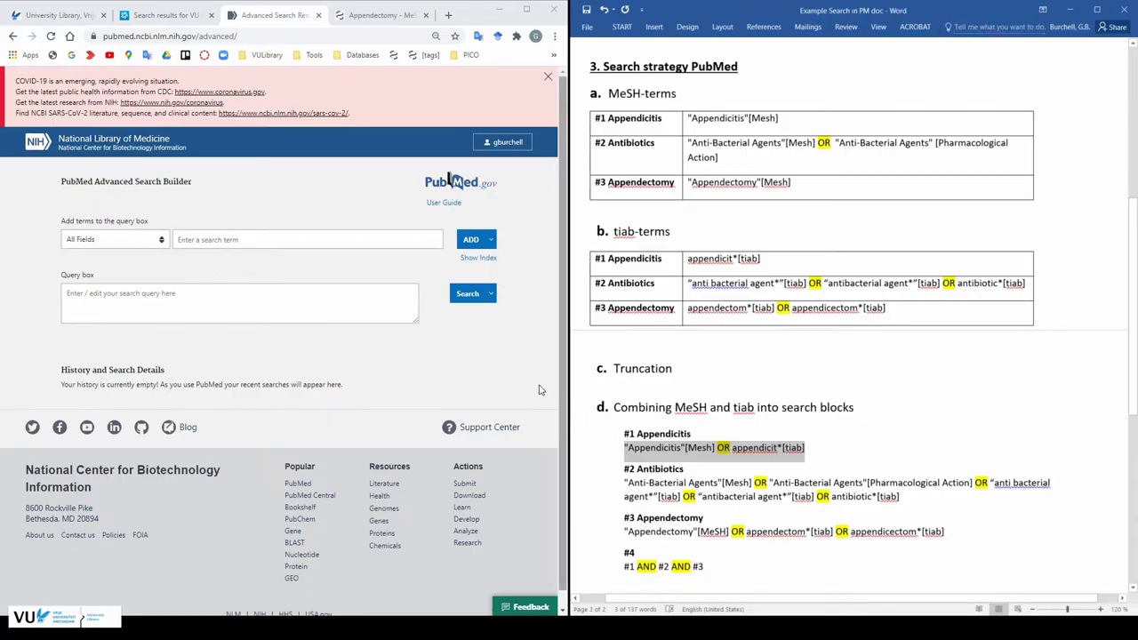
pyautogui.click(327, 293)
pyautogui.hotkey('ctrl', 'v')
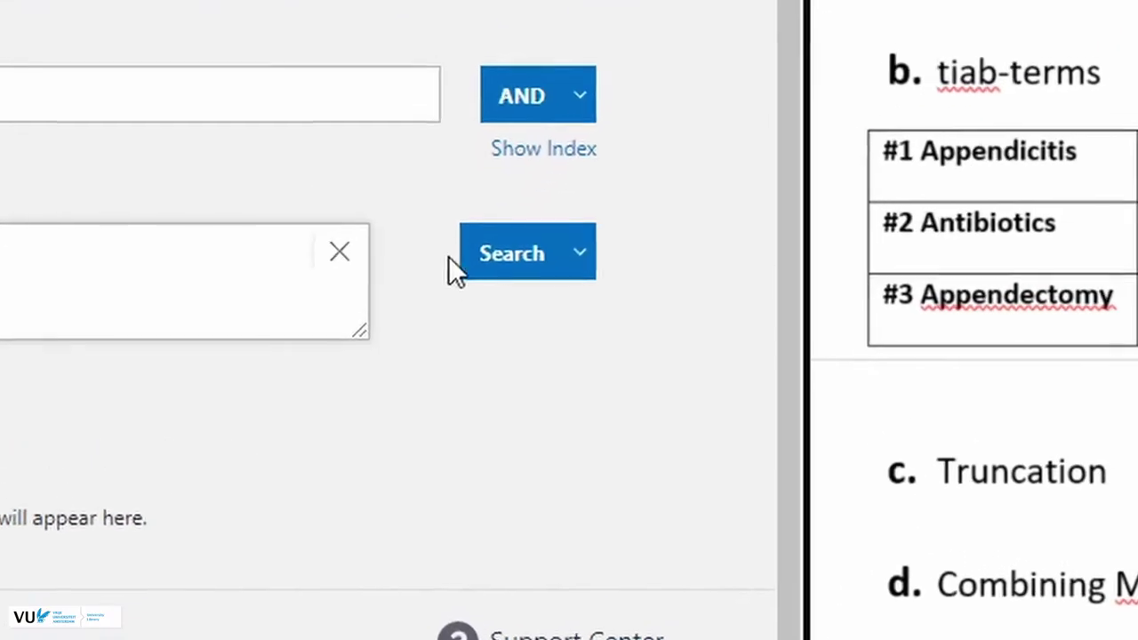
pyautogui.click(617, 240)
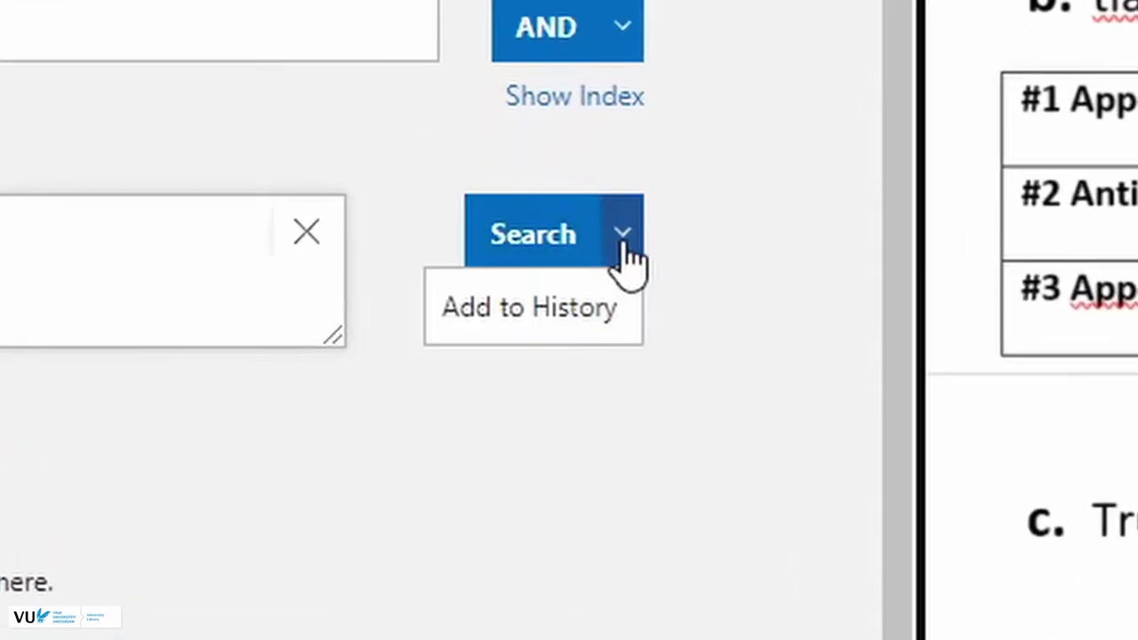
pyautogui.click(580, 318)
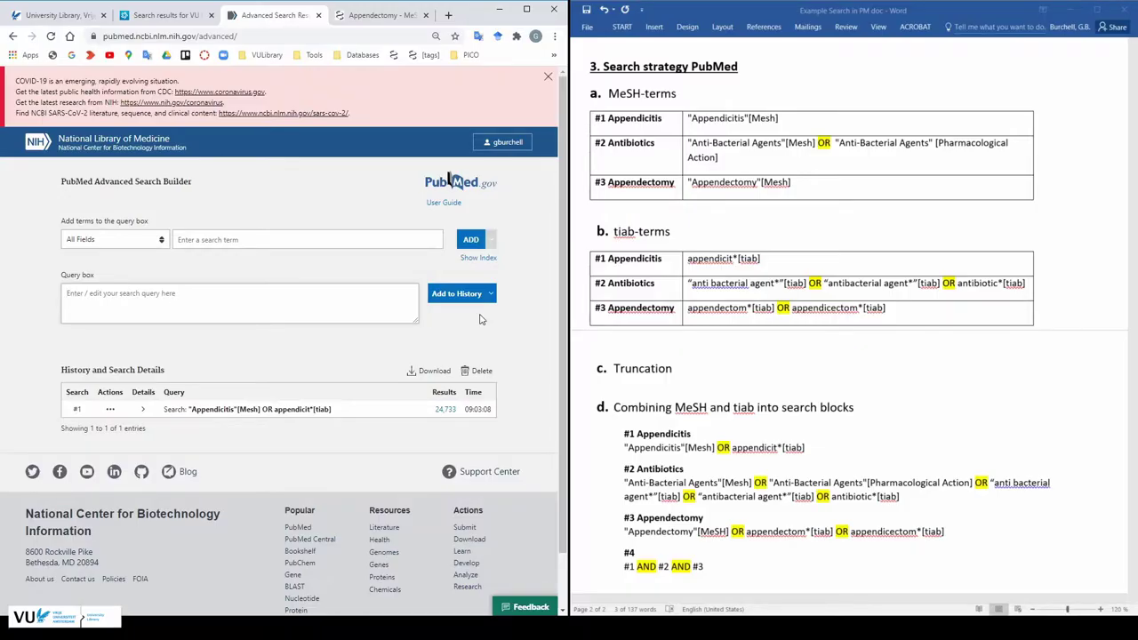
# Step: Copy the complete #2 Antibiotics search block from section d into PubMed's query box and add it to the search history
pyautogui.hotkey('alt', 'Tab')
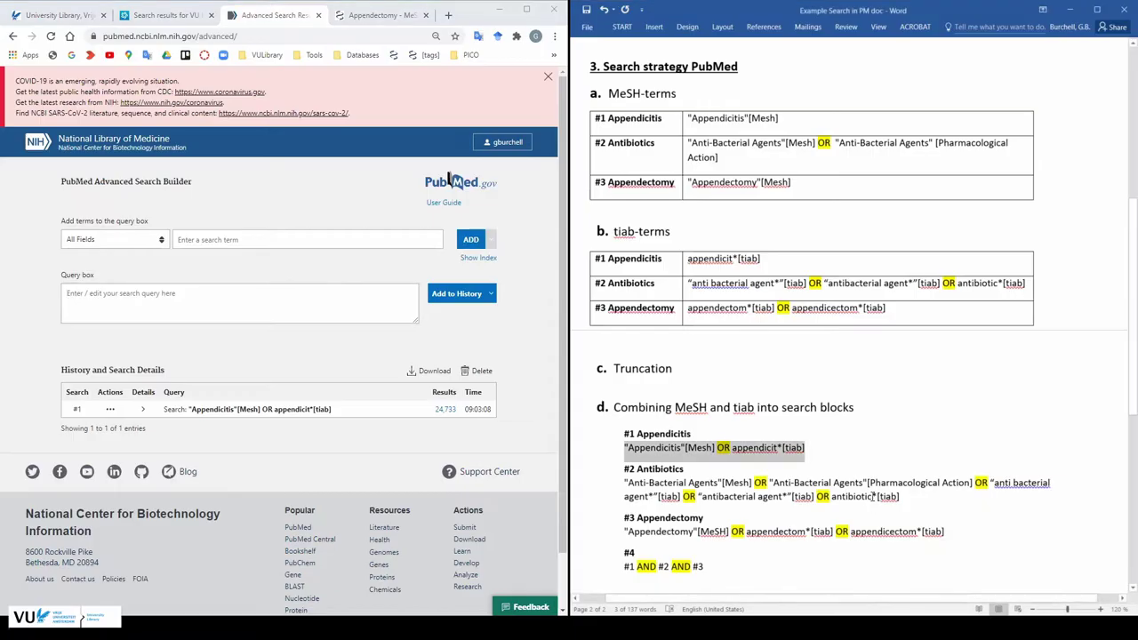
pyautogui.moveTo(911, 496); pyautogui.dragTo(622, 492)
pyautogui.hotkey('ctrl', 'c')
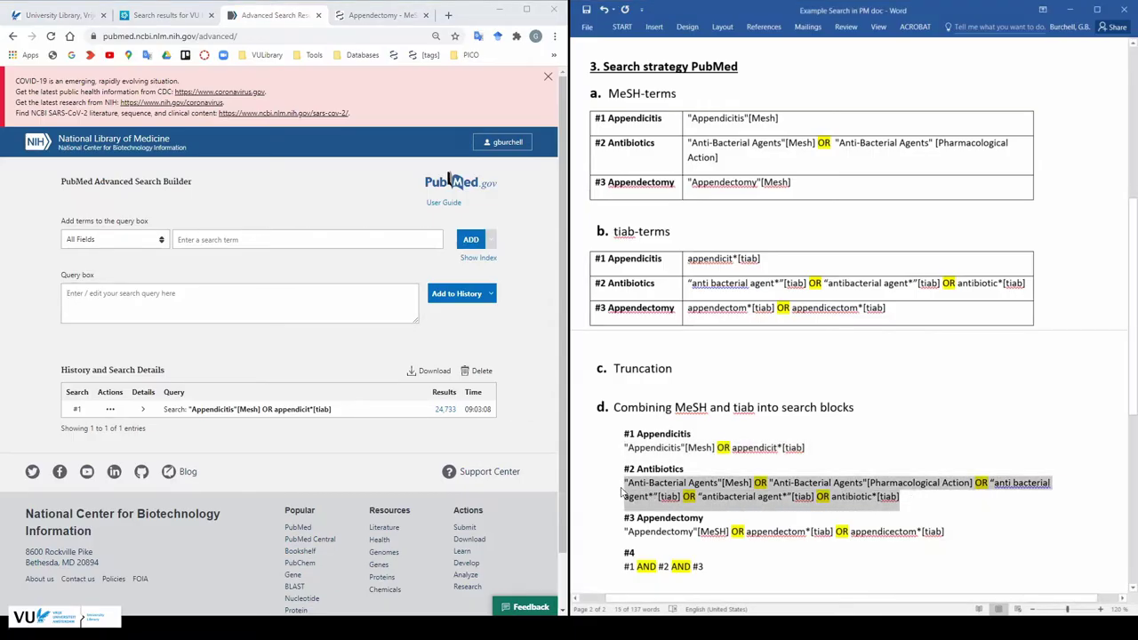
pyautogui.click(326, 311)
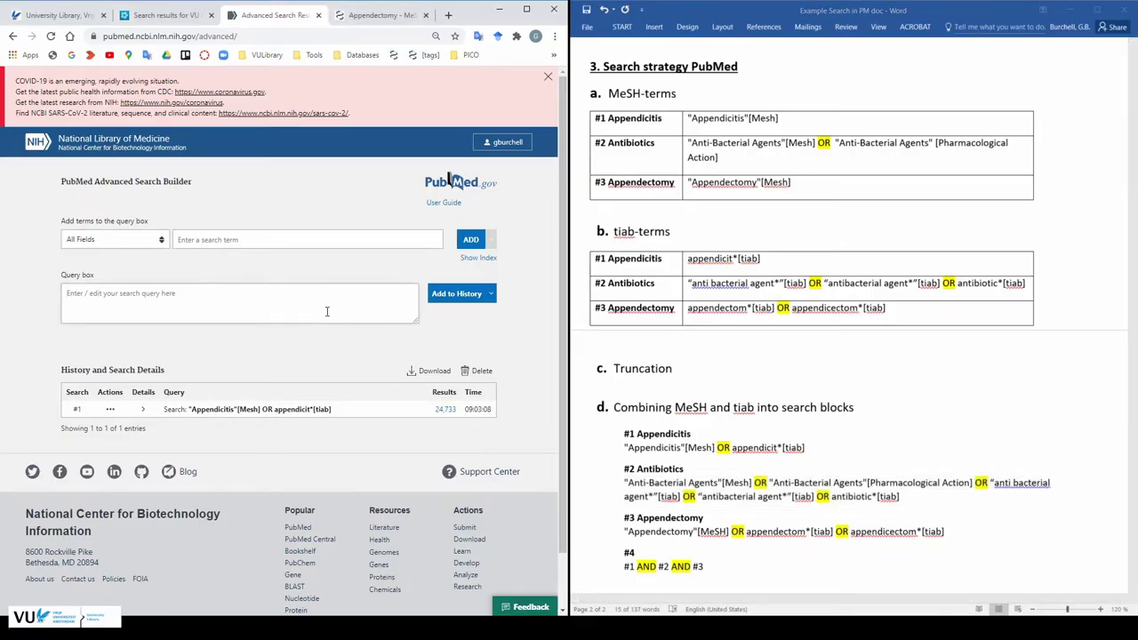
pyautogui.hotkey('ctrl', 'v')
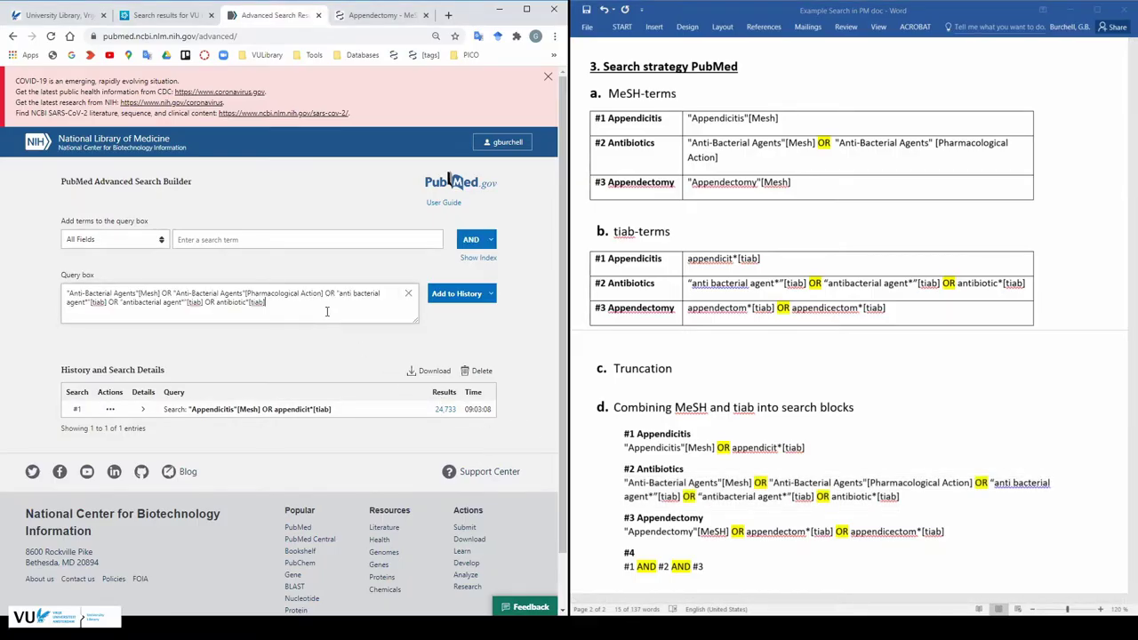
pyautogui.click(442, 301)
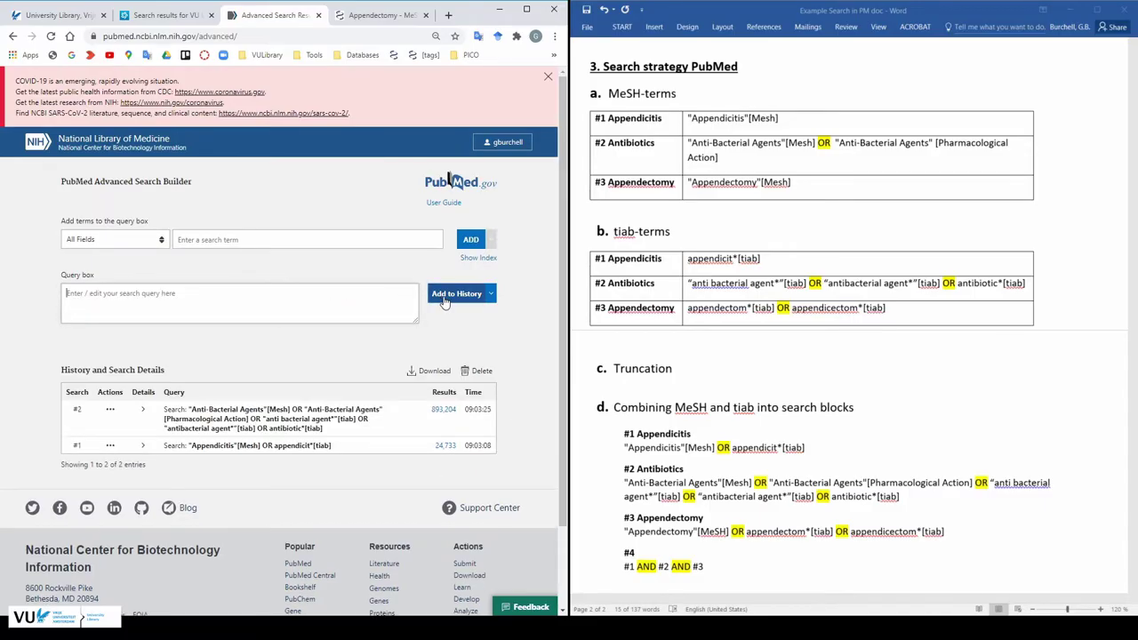
# Step: Add the #3 Appendectomy block, "Appendectomy"[MeSH] OR appendectom*[tiab] OR appendicectom*[tiab], from section d to PubMed's search history
pyautogui.click(943, 539)
pyautogui.moveTo(944, 540); pyautogui.dragTo(657, 526)
pyautogui.hotkey('ctrl', 'c')
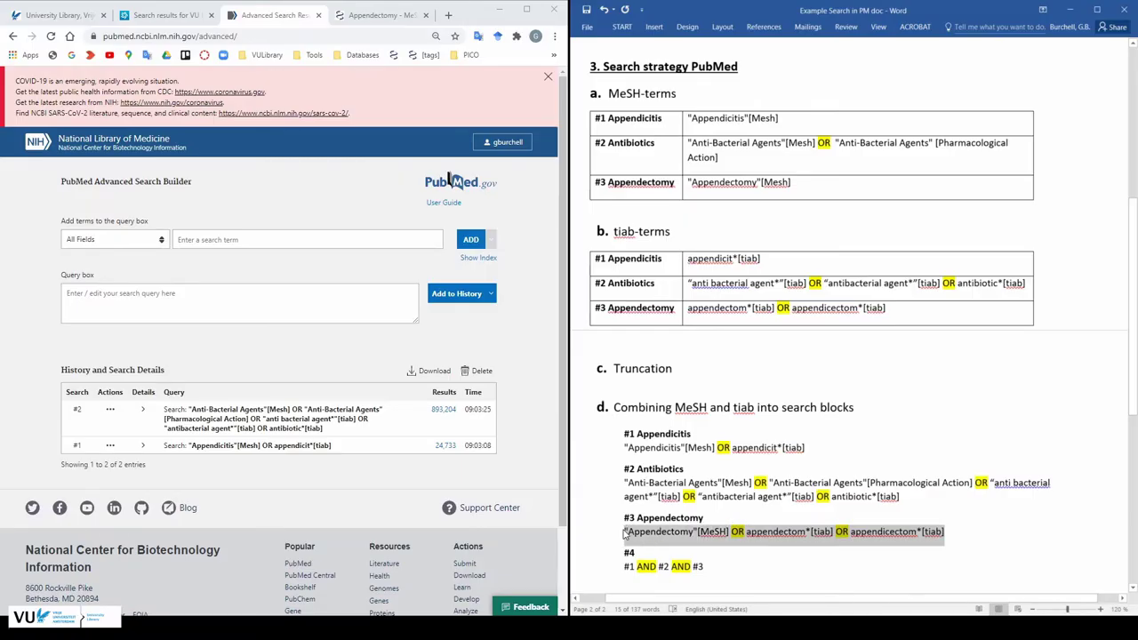
pyautogui.click(369, 303)
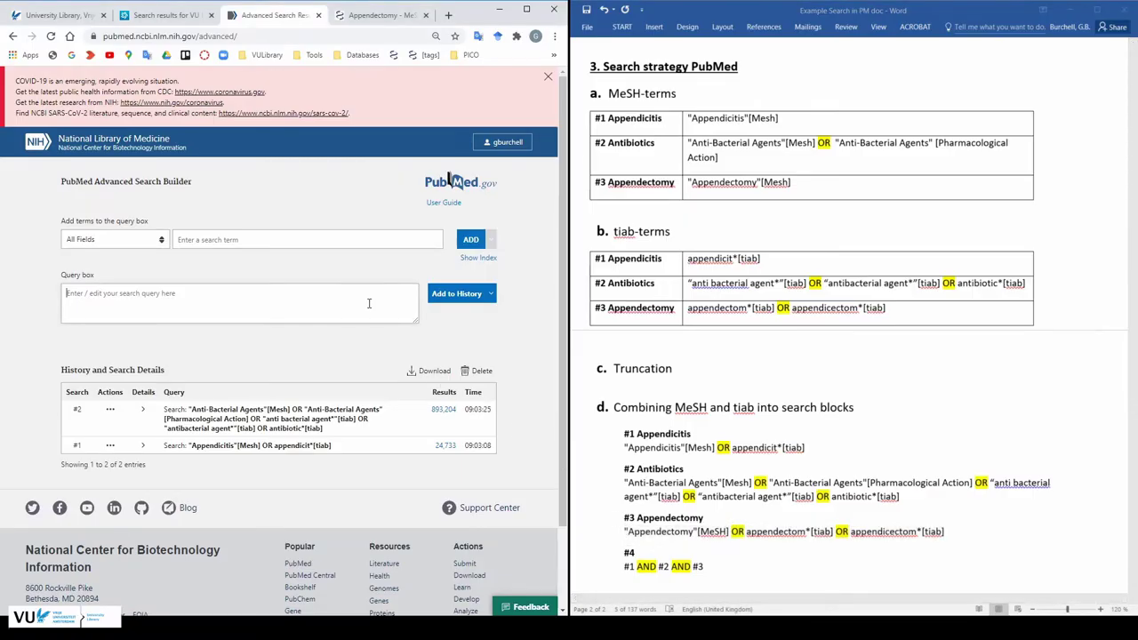
pyautogui.hotkey('ctrl', 'v')
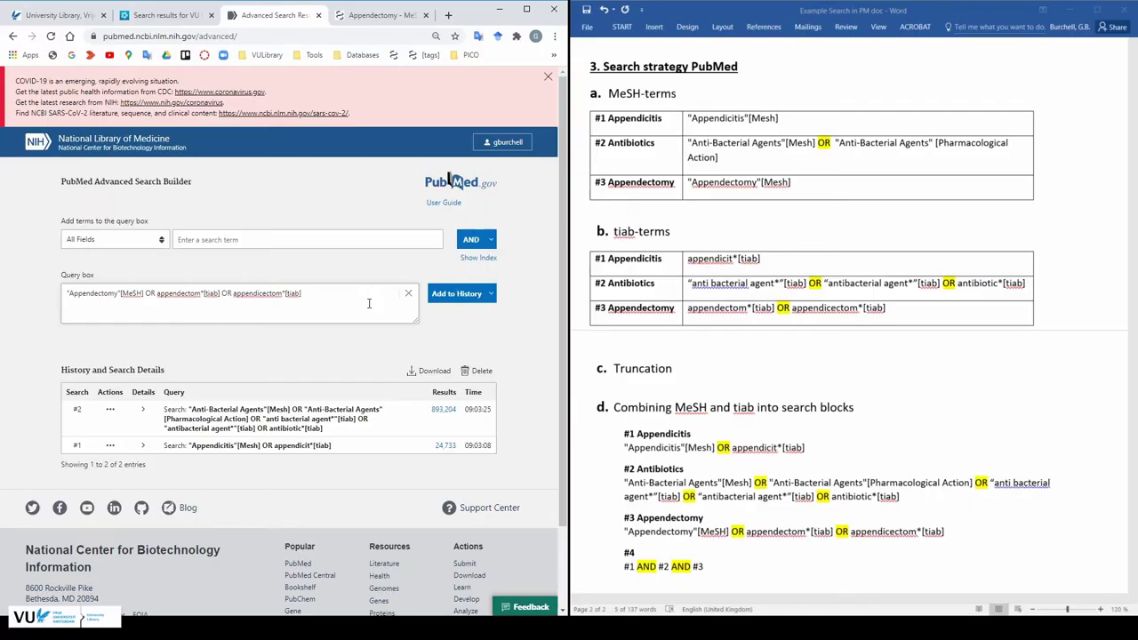
pyautogui.click(431, 296)
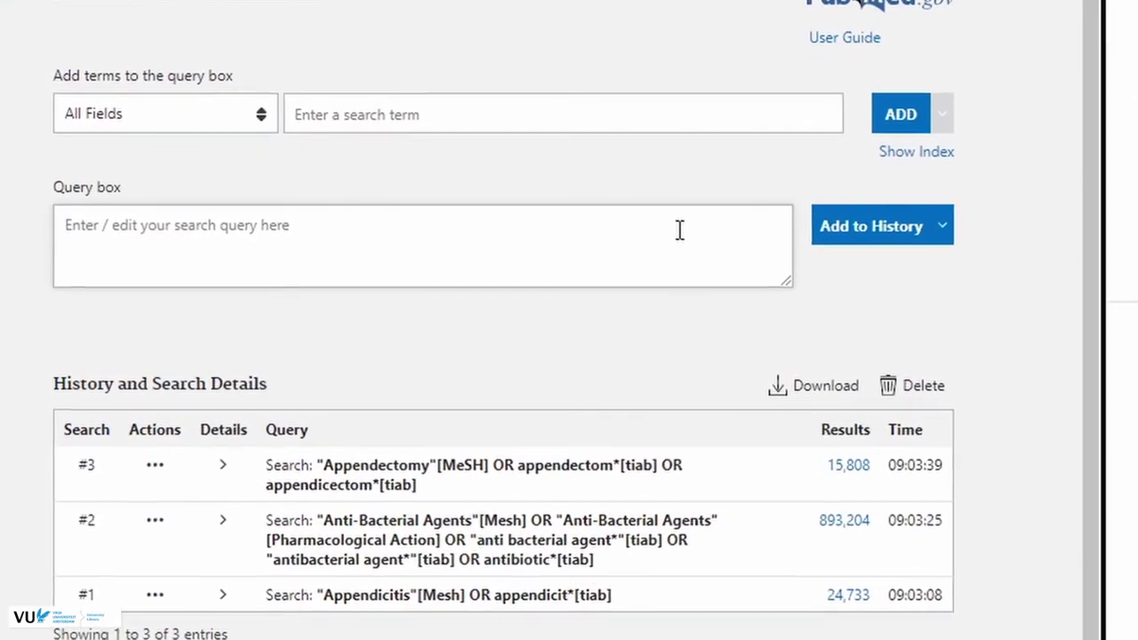
# Step: Combine the three searches in the query box as #1 AND #2 AND #3 for the search history
pyautogui.click(746, 216)
pyautogui.write('#1 AND #2 AND #')
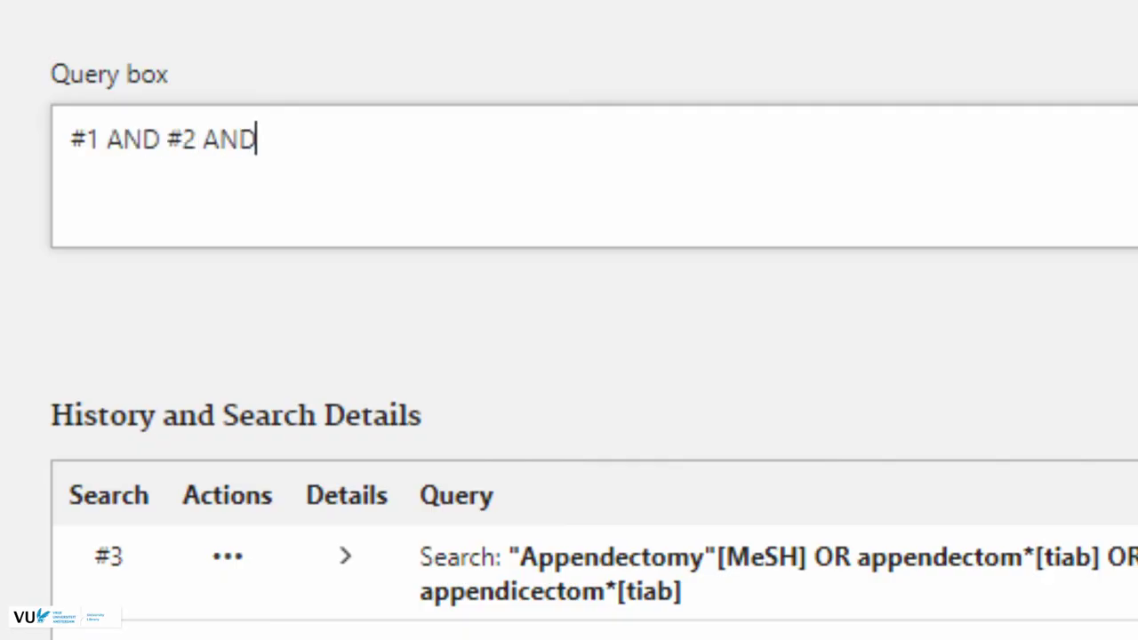
pyautogui.write('3')
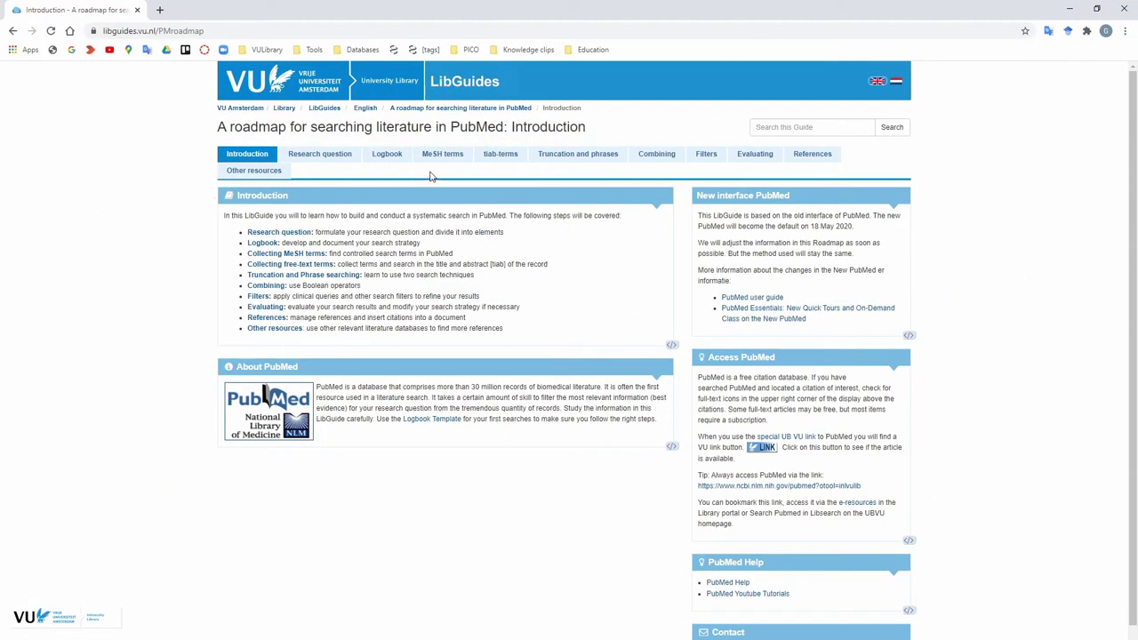
# Step: Look through the Filters page of the LibGuide on searching literature in PubMed
pyautogui.click(693, 154)
pyautogui.scroll(-4, 671, 192)
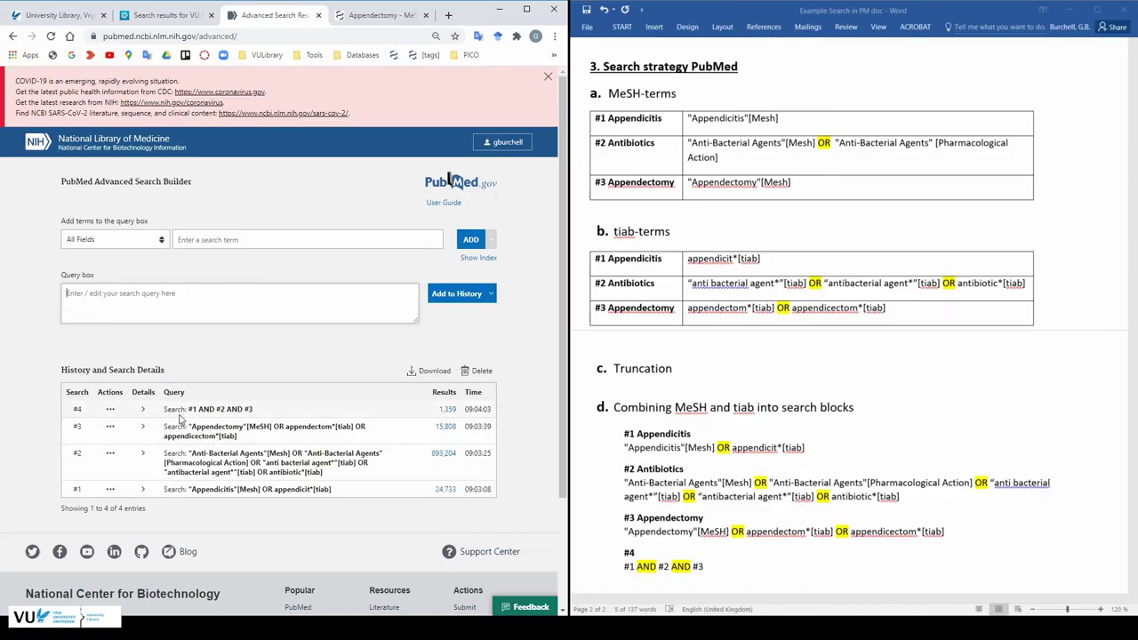
# Step: Copy the whole History and Search Details table from PubMed and paste it under the "Copy + Paste Search History" heading in the Word document
pyautogui.moveTo(63, 368); pyautogui.dragTo(527, 499)
pyautogui.scroll(-3, 681, 518)
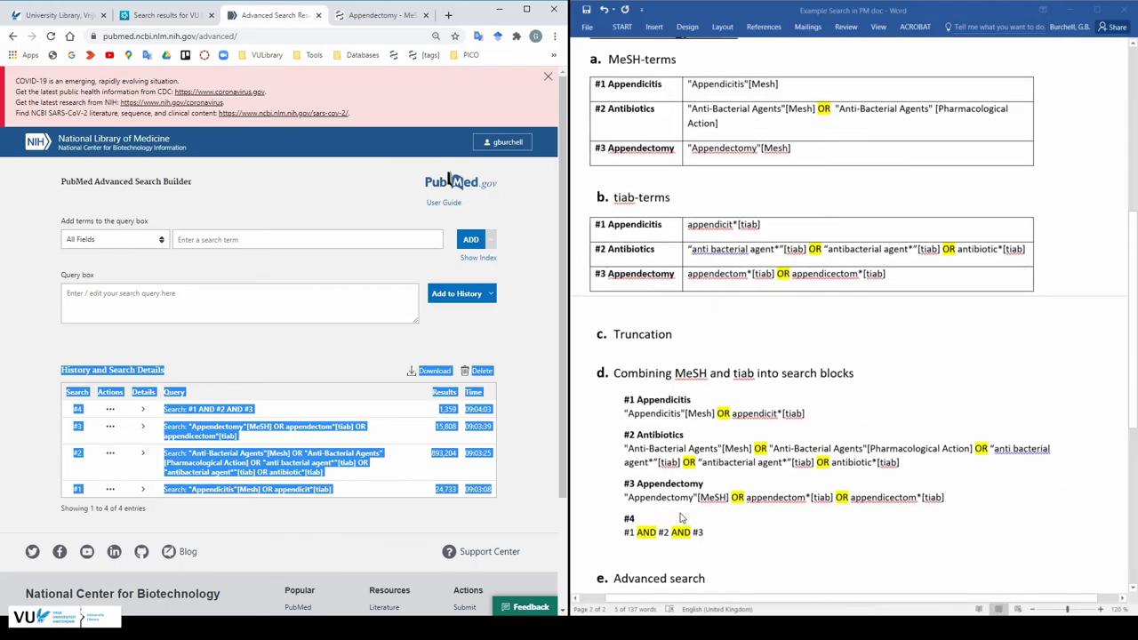
pyautogui.click(707, 551)
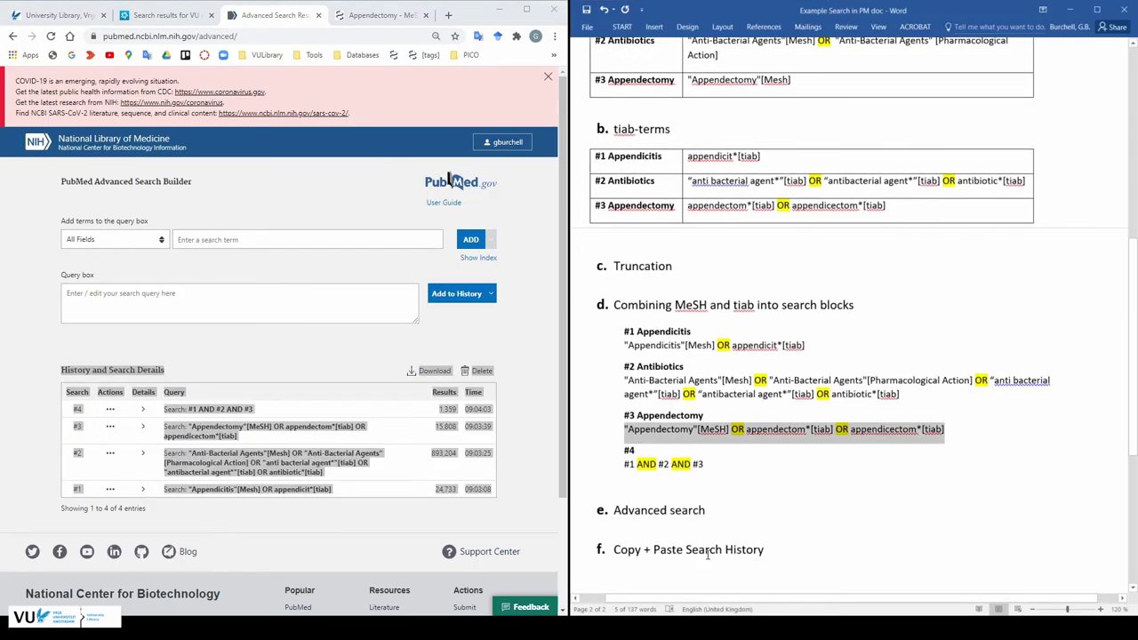
pyautogui.click(771, 553)
pyautogui.press('Return')
pyautogui.hotkey('ctrl', 'v')
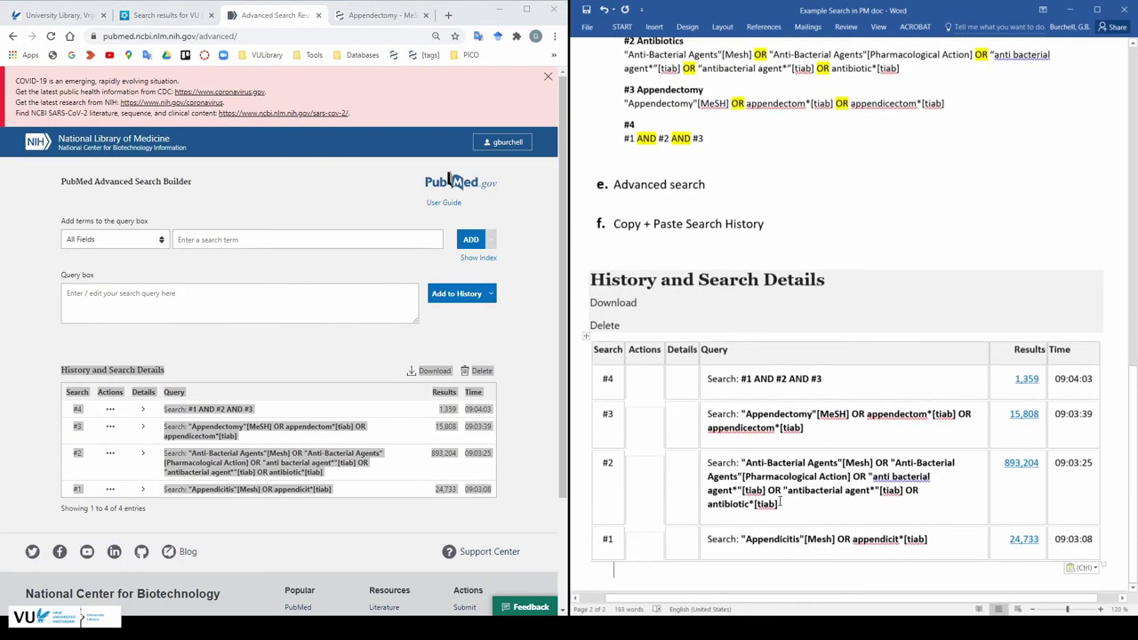
# Step: Replace the pasted "History and Search Details", Download and Delete lines above the history table with text starting "20/"
pyautogui.moveTo(633, 325); pyautogui.dragTo(590, 279)
pyautogui.write('20/')
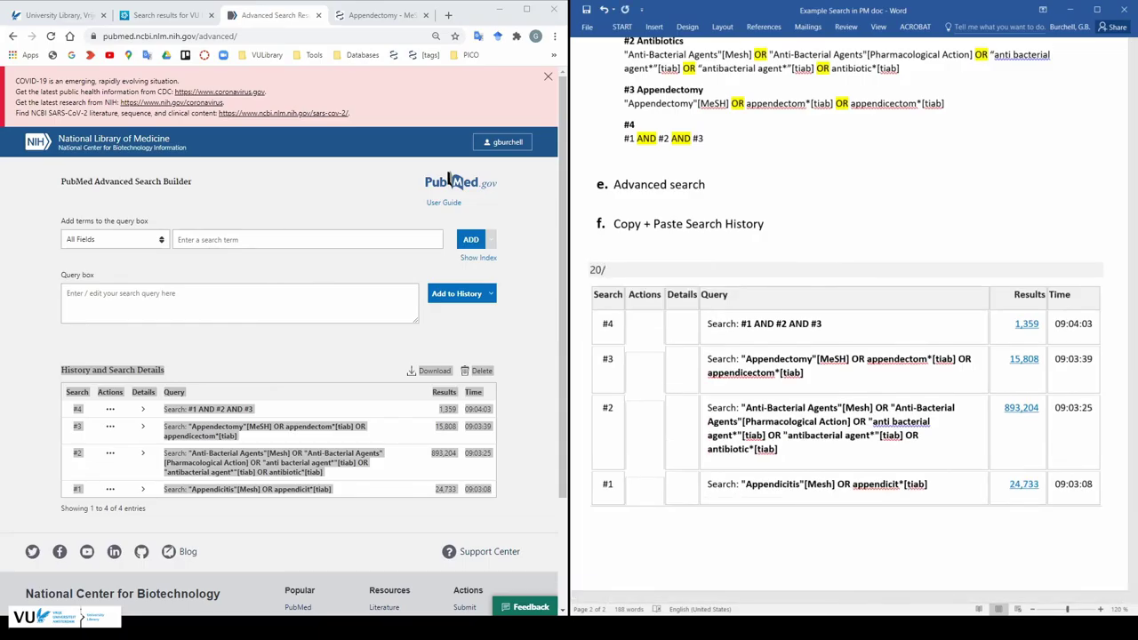